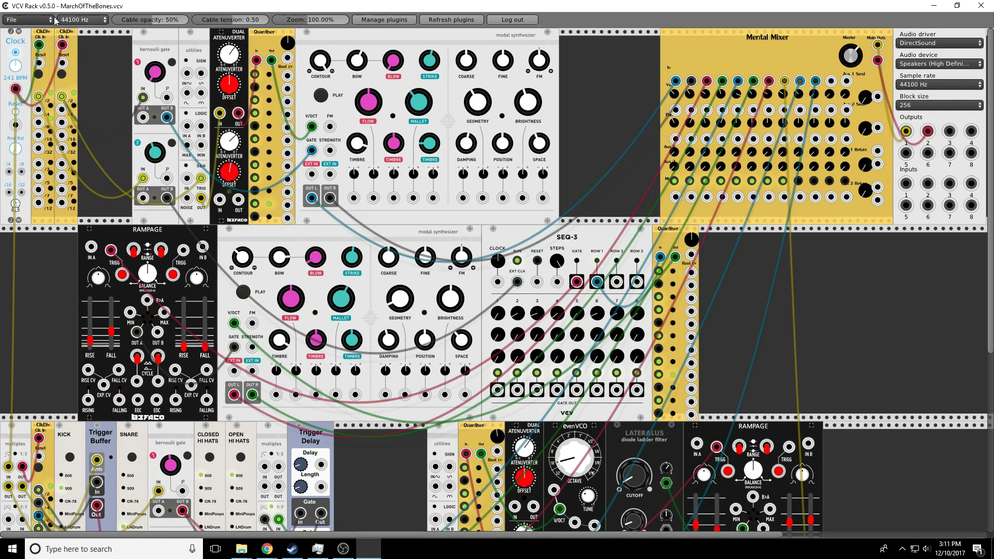
# Open the File menu of the loaded MarchOfTheBones patch
pyautogui.click(29, 19)
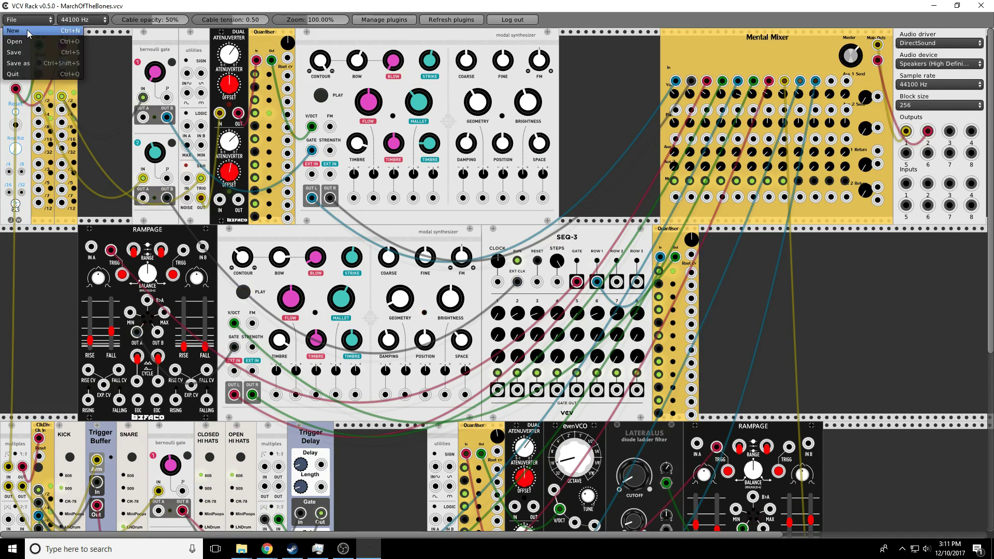
# Clear the old patch and add an Audio Interface at the right of the rack
pyautogui.click(27, 30)
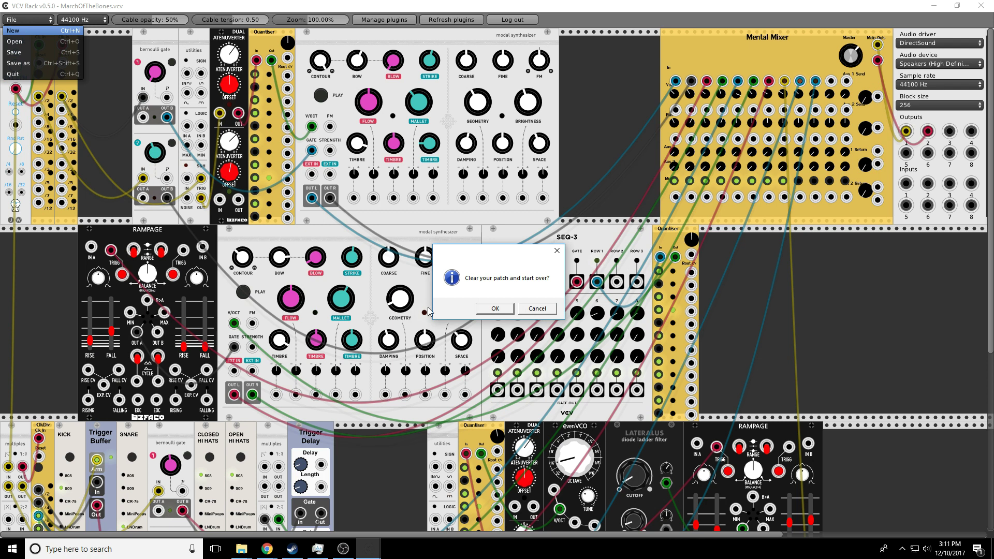
pyautogui.click(482, 309)
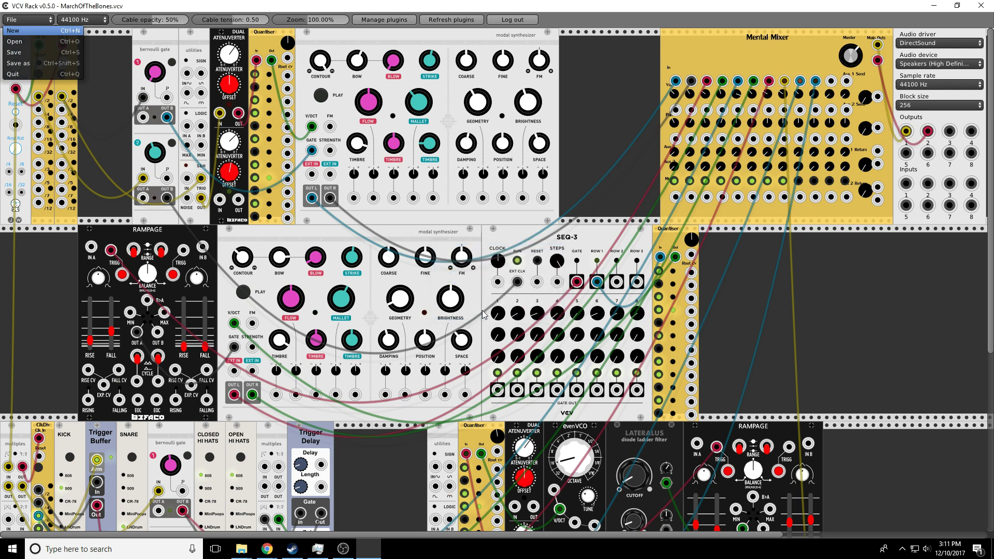
pyautogui.rightClick(433, 99)
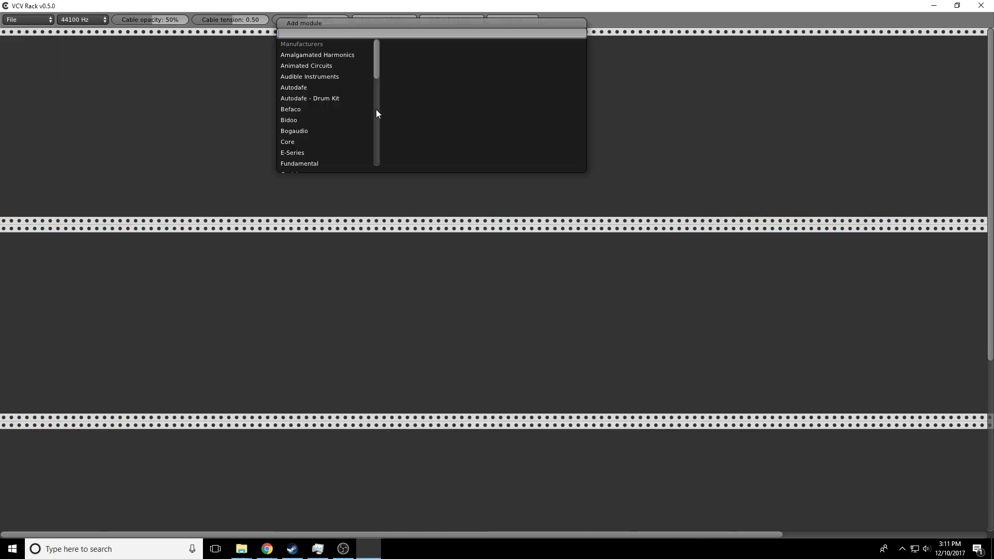
pyautogui.moveTo(286, 142)
pyautogui.click(396, 54)
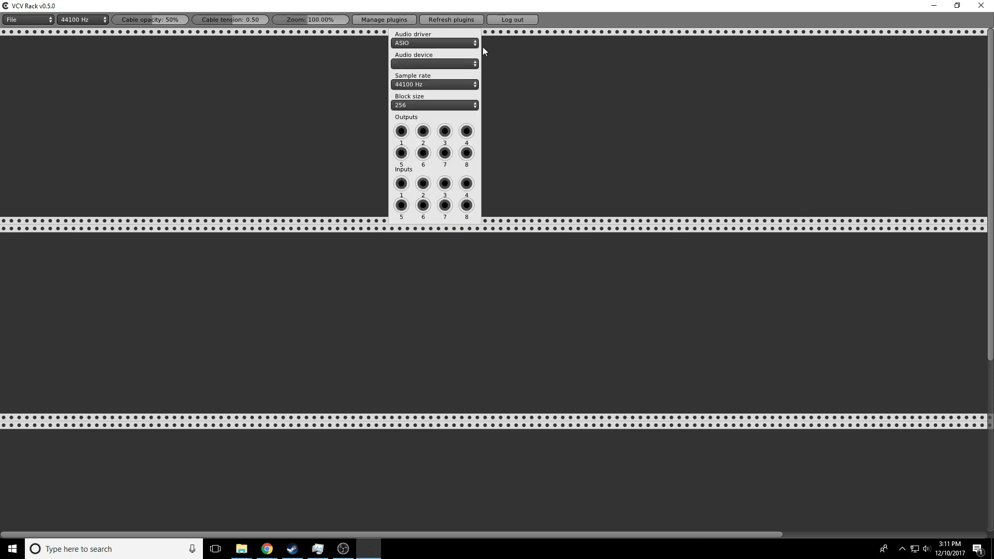
pyautogui.moveTo(430, 32); pyautogui.dragTo(935, 62)
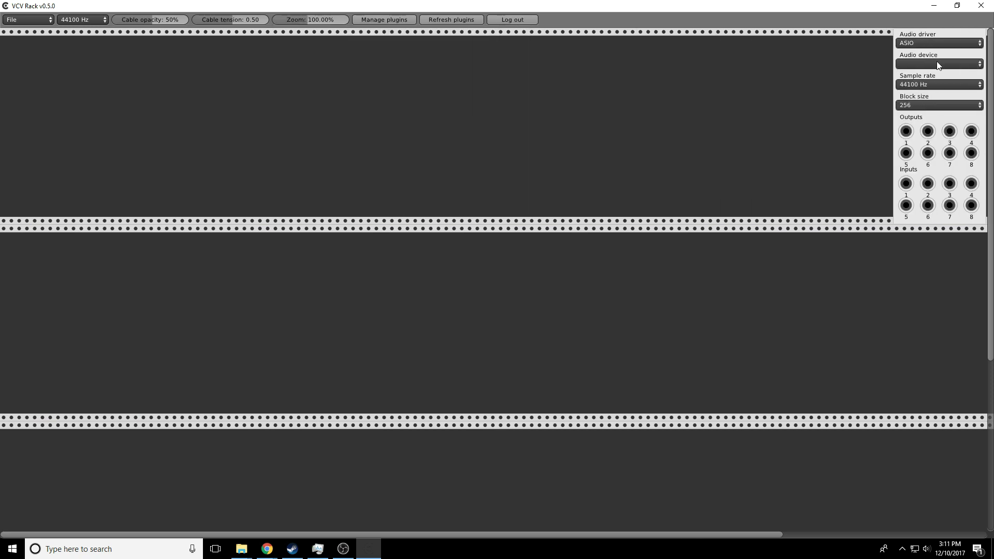
# Set the Audio Interface driver to DirectSound and its output device to Speakers
pyautogui.click(911, 44)
pyautogui.click(913, 76)
pyautogui.click(909, 64)
pyautogui.click(888, 97)
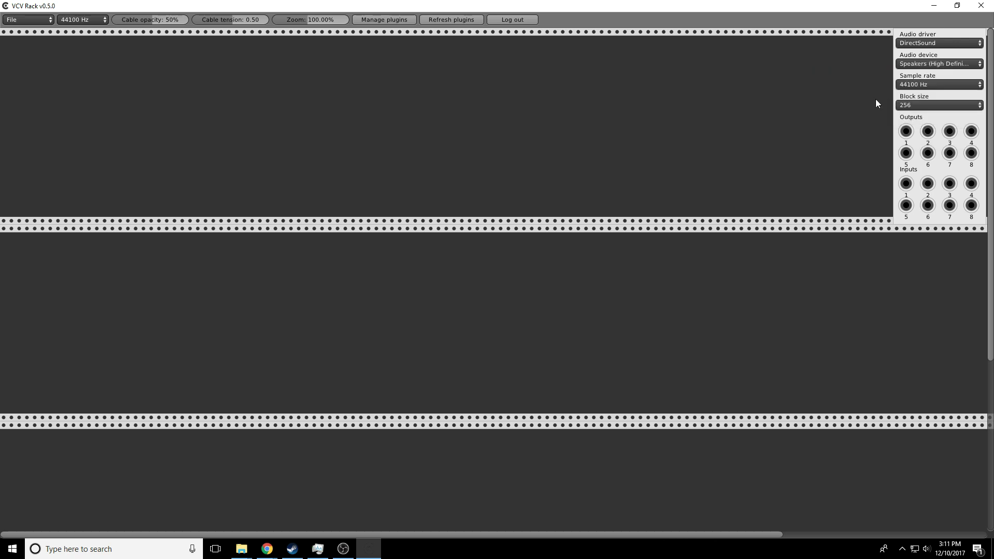
# Browse to the mental plugin's modules in the module browser
pyautogui.rightClick(363, 91)
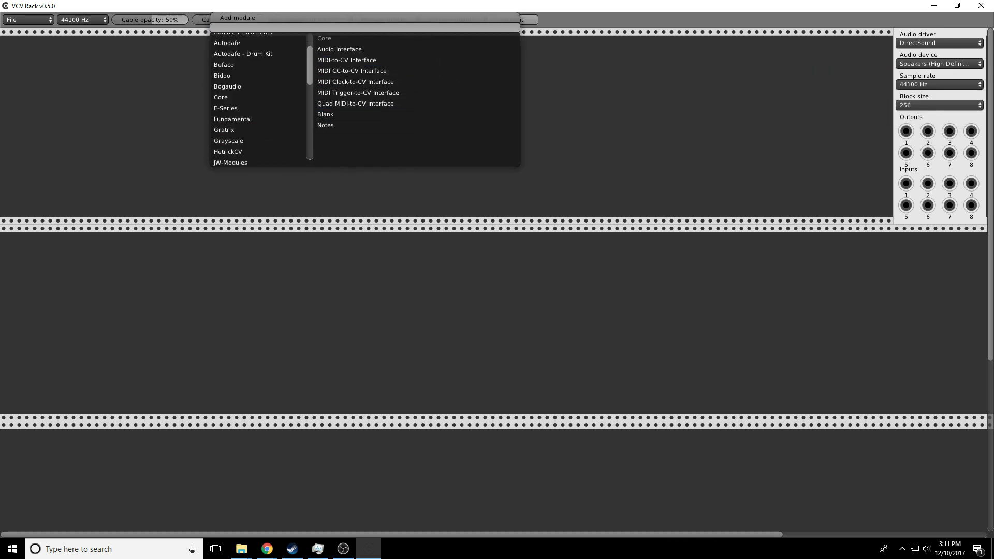
pyautogui.scroll(-10, 305, 58)
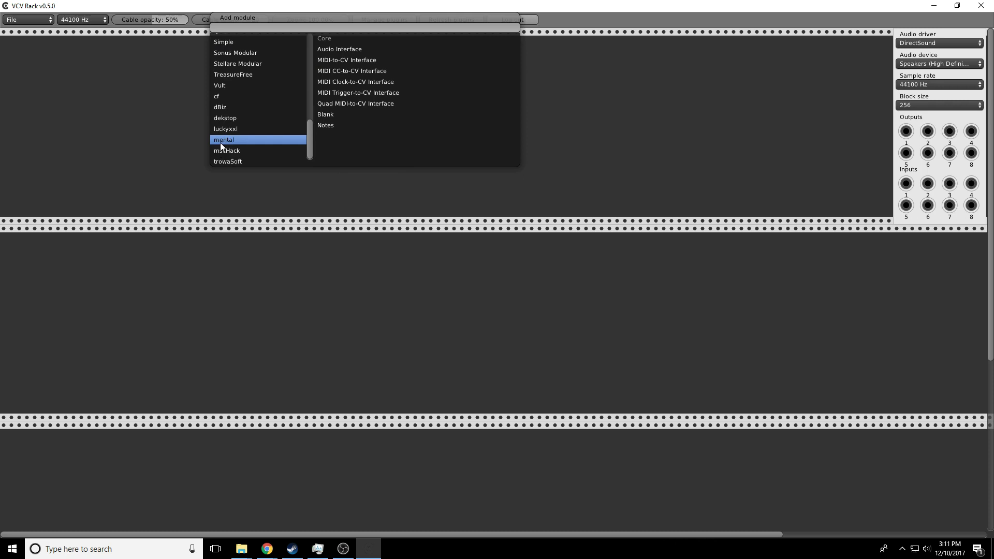
pyautogui.click(220, 141)
# Add a Mental Mixer beside the audio interface and cable its main outs to audio outputs
pyautogui.click(344, 70)
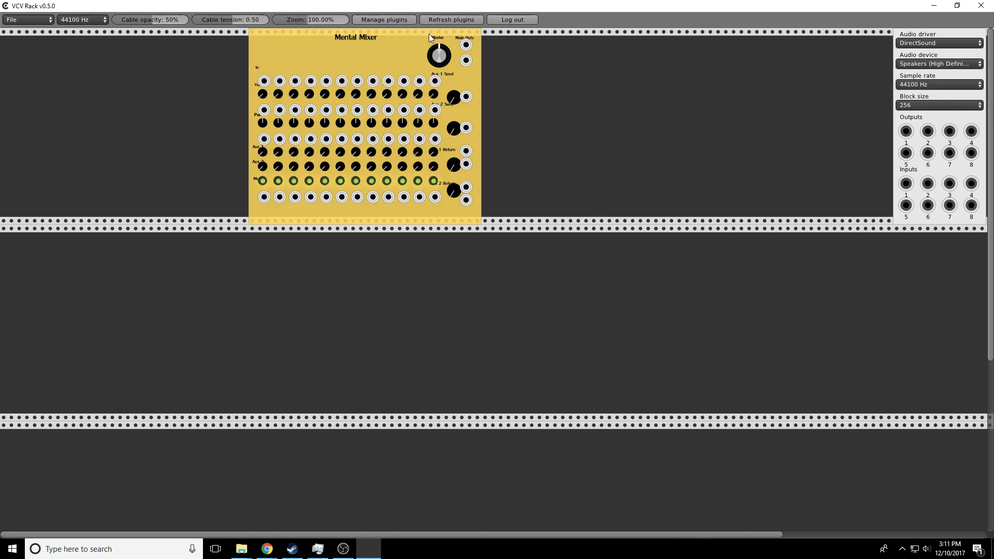
pyautogui.moveTo(428, 33); pyautogui.dragTo(900, 121)
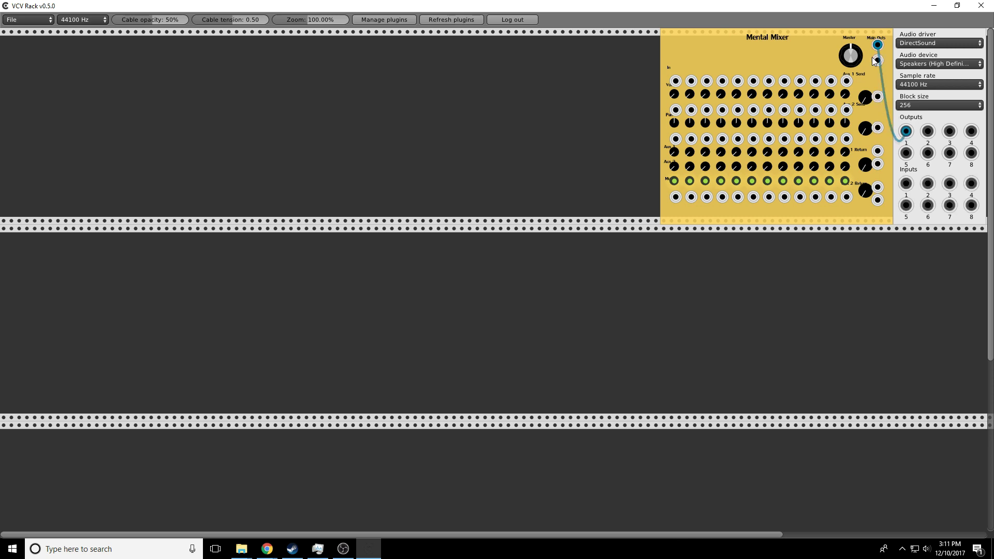
pyautogui.moveTo(875, 61); pyautogui.dragTo(928, 131)
# Add a Fundamental VCO-1 and patch its triangle output into mixer input 1
pyautogui.rightClick(416, 103)
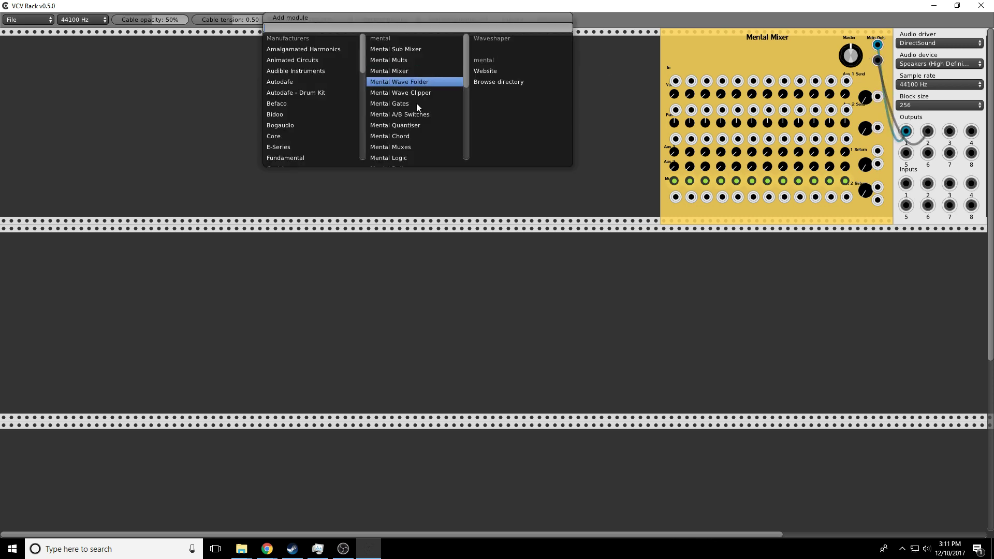
pyautogui.click(321, 158)
pyautogui.click(389, 50)
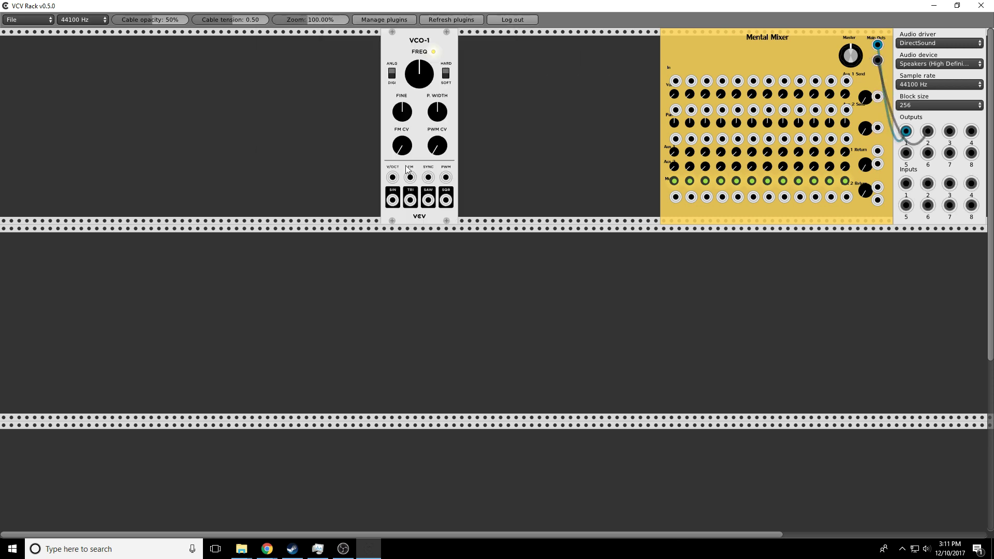
pyautogui.moveTo(410, 200); pyautogui.dragTo(675, 81)
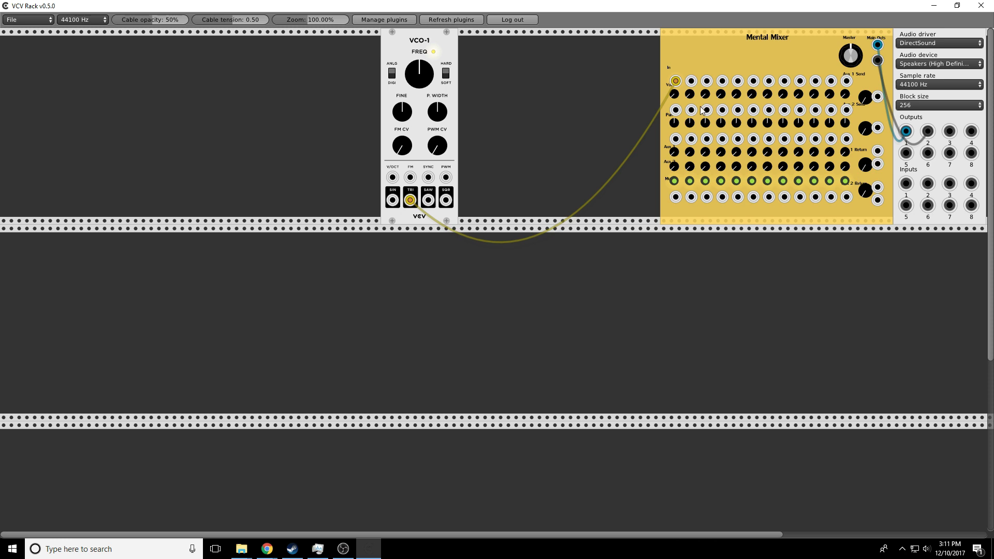
pyautogui.moveTo(411, 45); pyautogui.dragTo(497, 61)
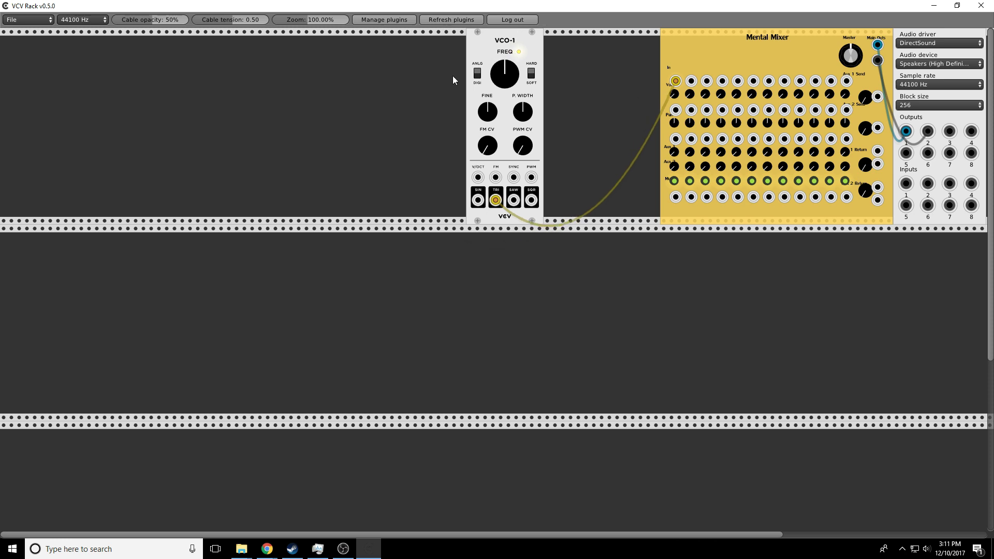
# Add an LFO-1 and a JW SimpleClock, placing the clock at the rack's left
pyautogui.rightClick(262, 94)
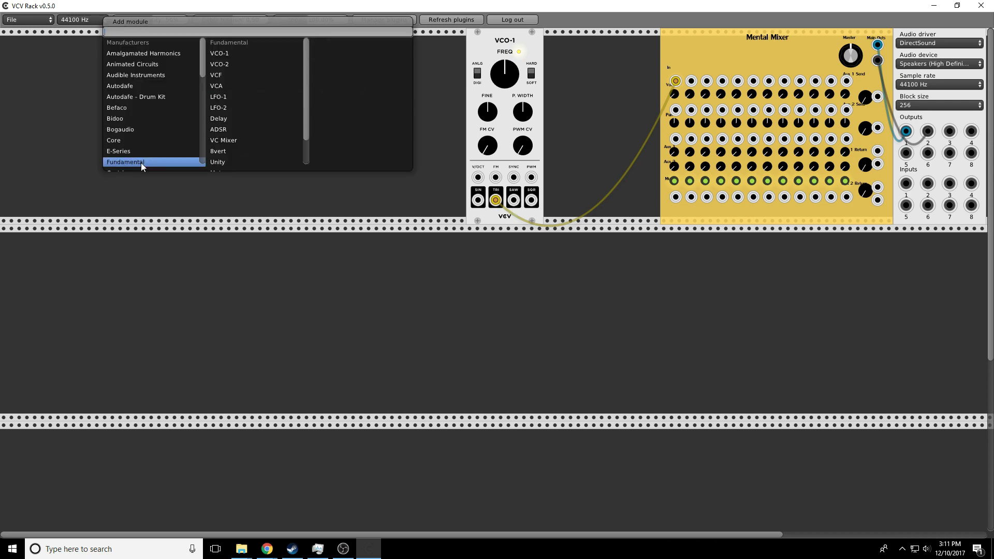
pyautogui.click(219, 96)
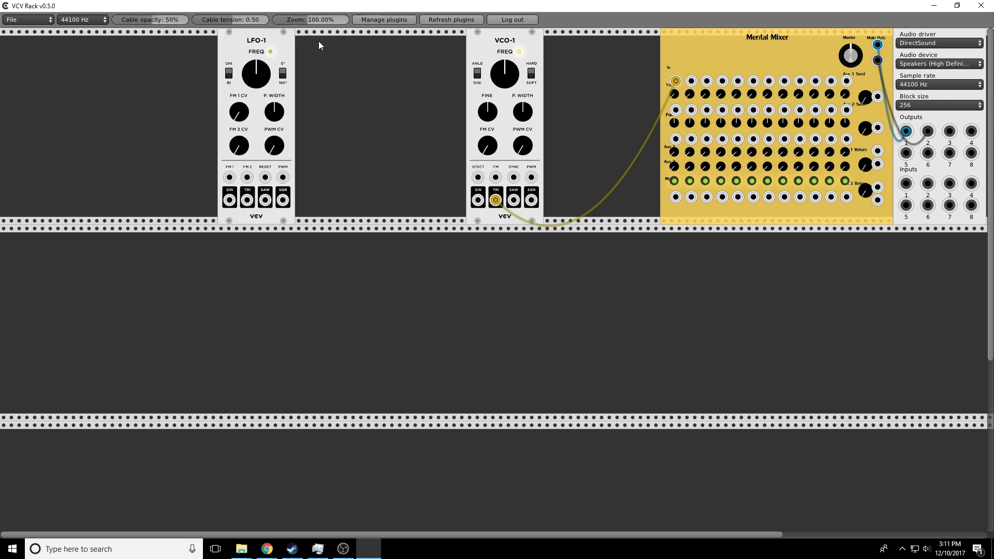
pyautogui.rightClick(107, 57)
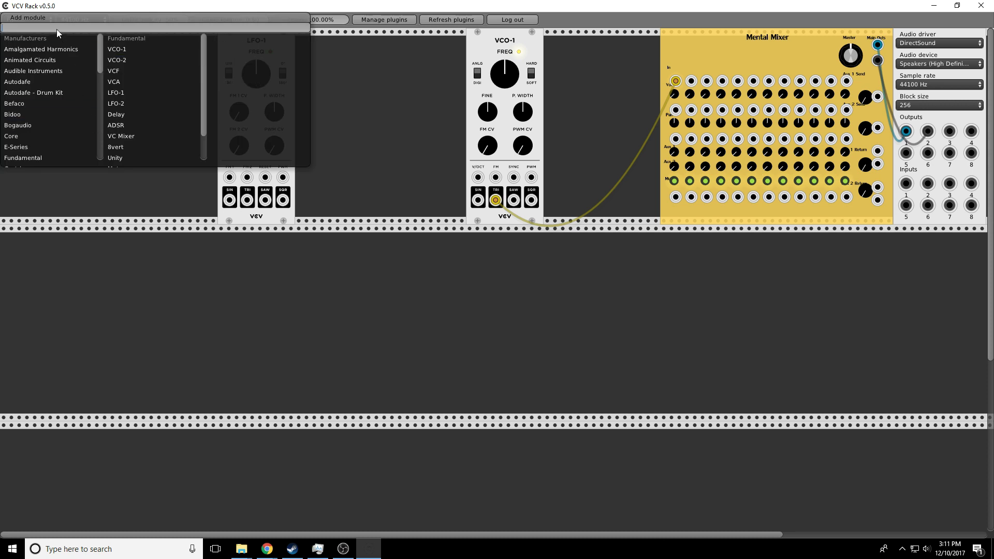
pyautogui.write('clock')
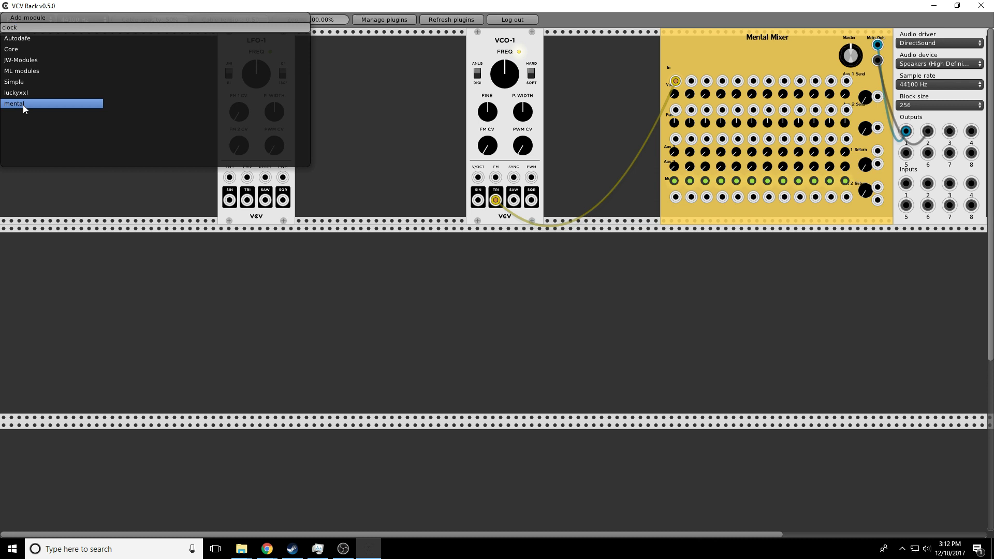
pyautogui.click(23, 105)
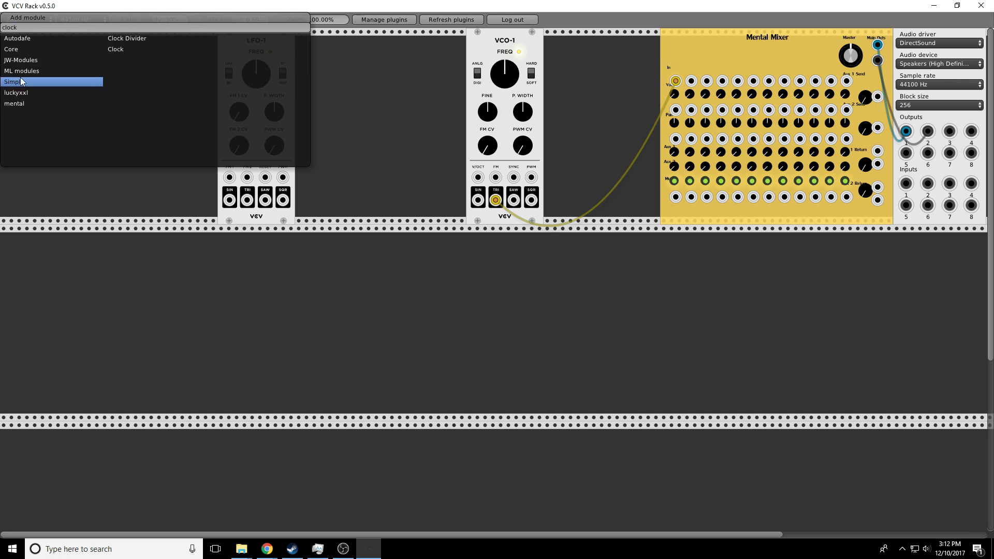
pyautogui.moveTo(20, 73)
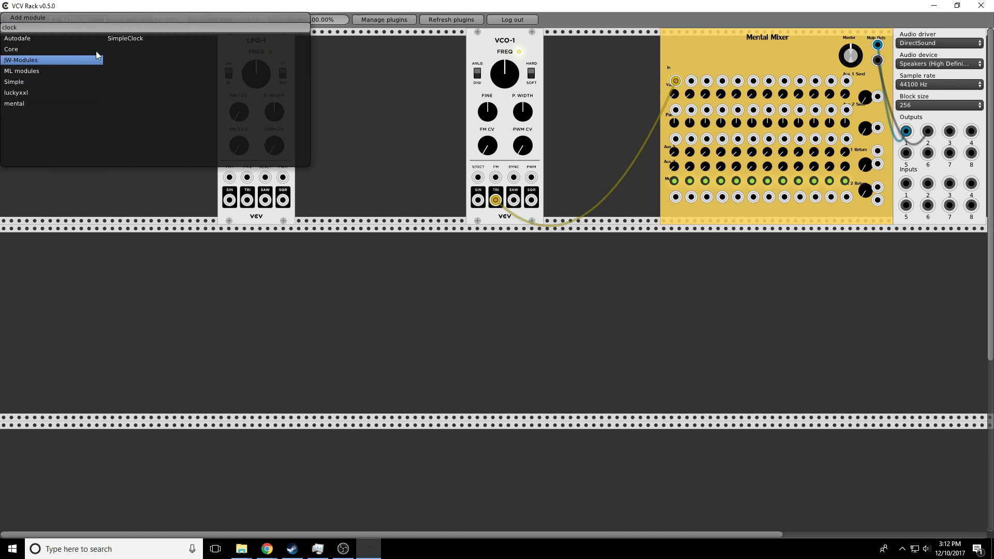
pyautogui.click(125, 40)
pyautogui.moveTo(114, 32); pyautogui.dragTo(145, 34)
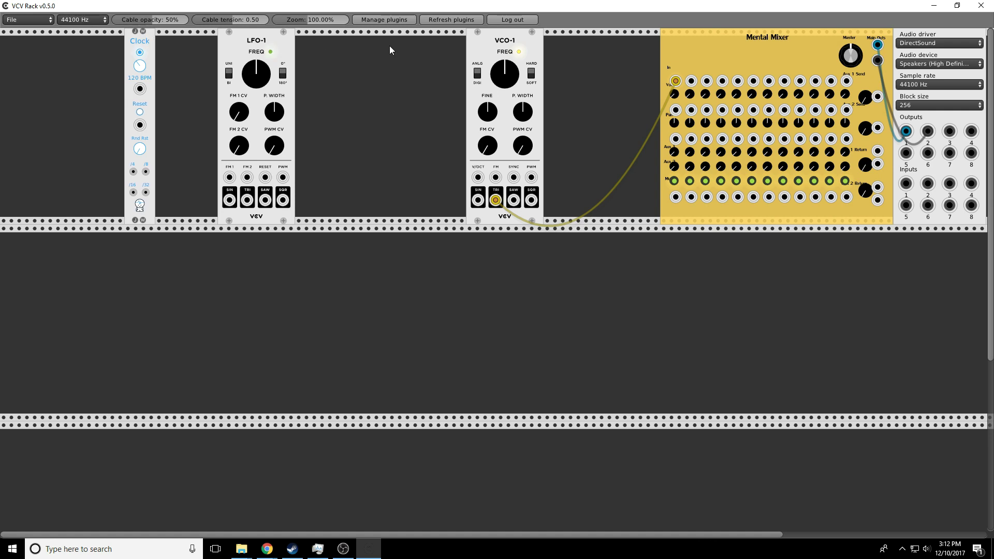
pyautogui.moveTo(497, 52); pyautogui.dragTo(420, 61)
# Add a Fundamental Scope beside the Mental Mixer and feed the clock into its X input
pyautogui.rightClick(552, 78)
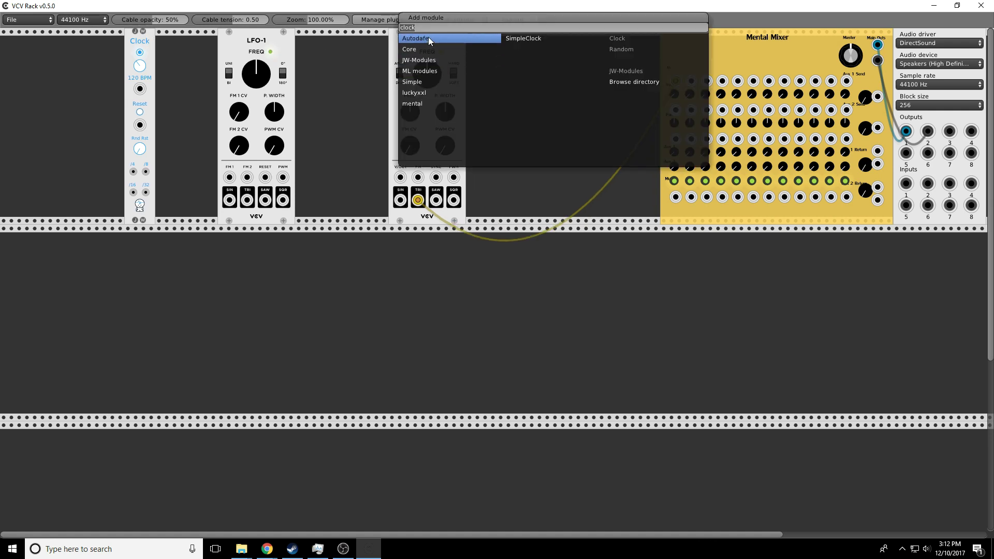
pyautogui.write('scope')
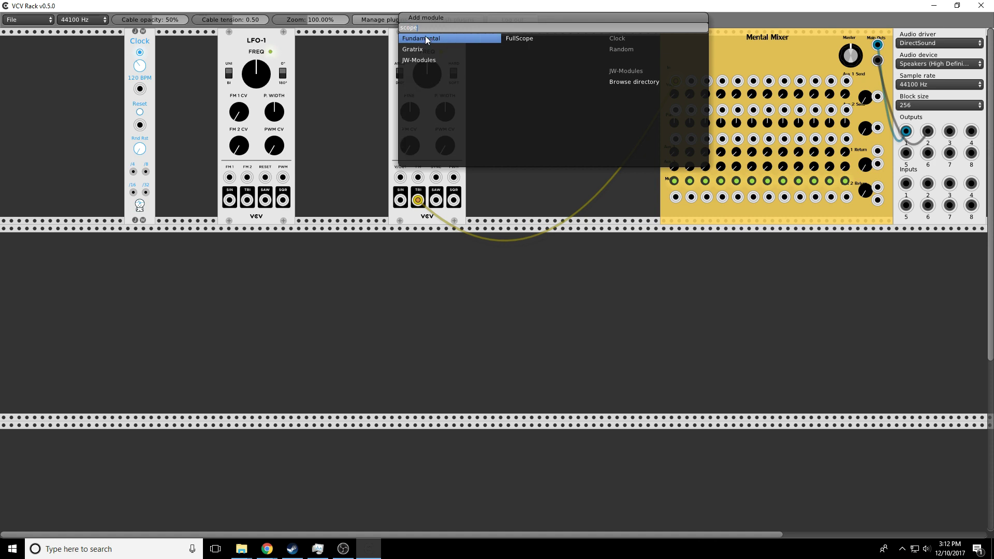
pyautogui.click(421, 37)
pyautogui.click(505, 39)
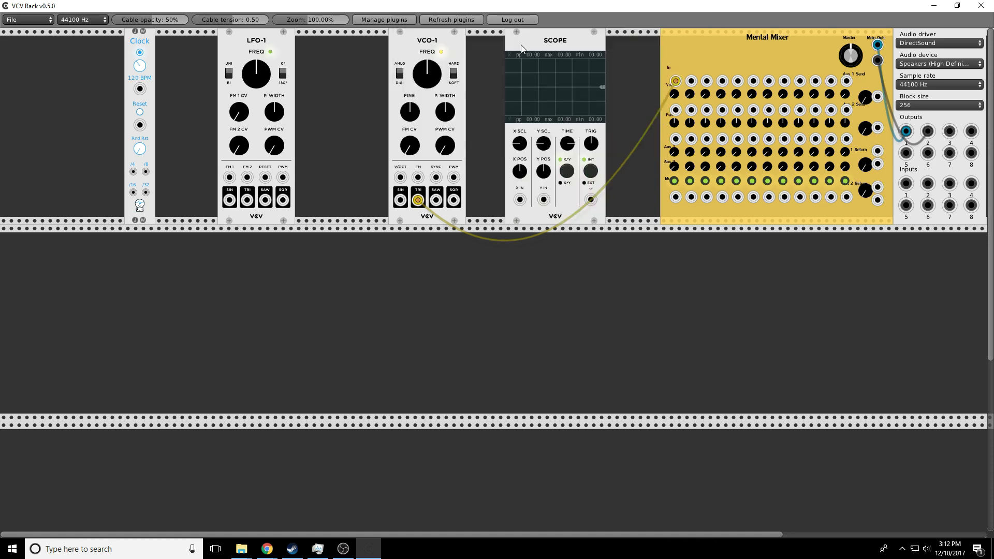
pyautogui.moveTo(551, 44); pyautogui.dragTo(597, 45)
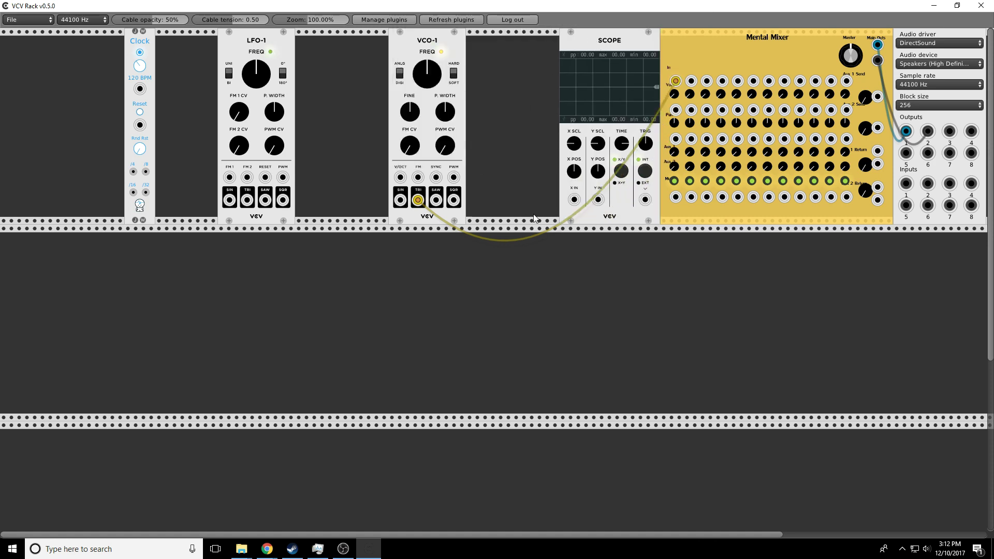
pyautogui.moveTo(573, 200)
pyautogui.mouseDown()
pyautogui.moveTo(481, 192)
pyautogui.moveTo(178, 114)
pyautogui.moveTo(140, 89)
pyautogui.mouseUp()
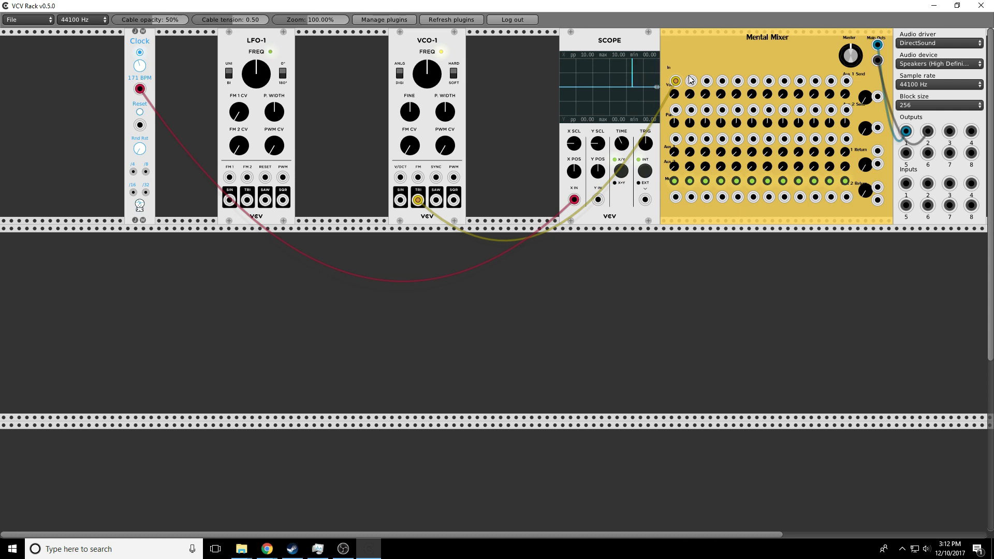
# Move the VCO cable down one mixer jack, then add a clock-triggered Drums - Kick feeding the mixer
pyautogui.moveTo(676, 83); pyautogui.dragTo(675, 110)
pyautogui.rightClick(404, 256)
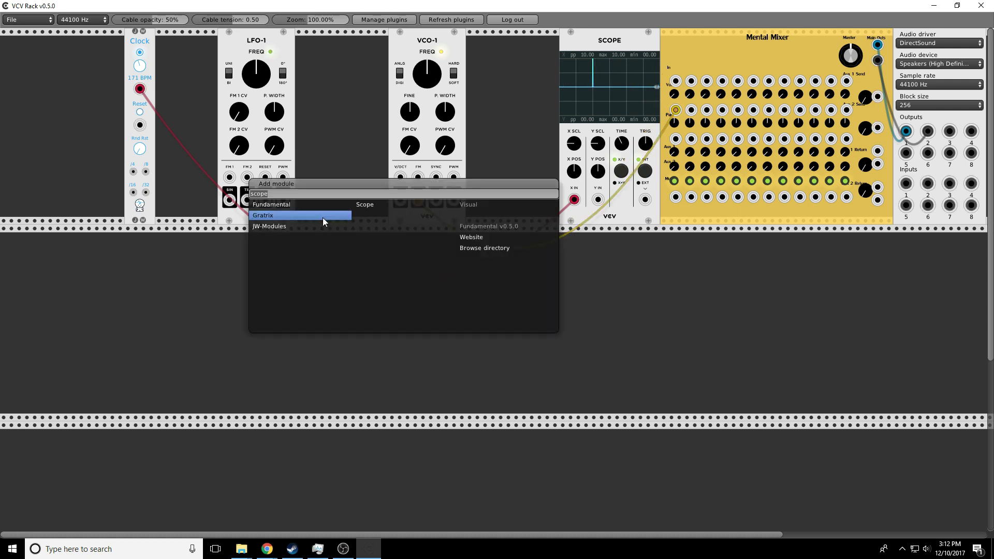
pyautogui.write('drum')
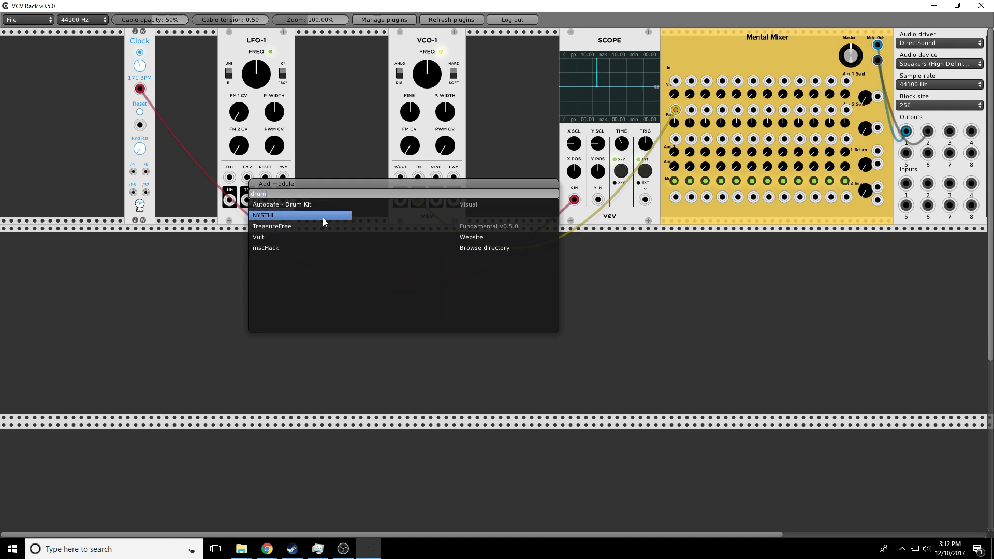
pyautogui.moveTo(327, 206)
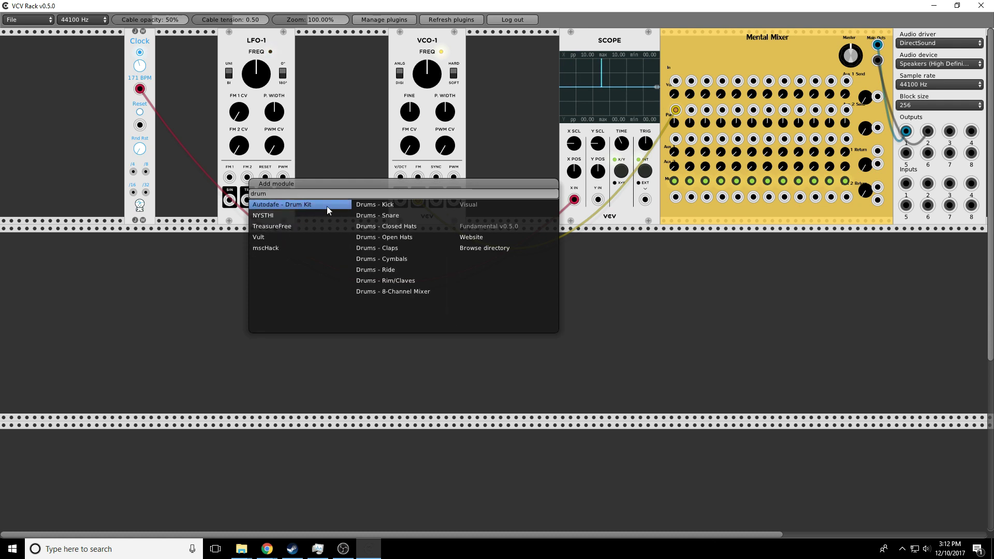
pyautogui.click(368, 205)
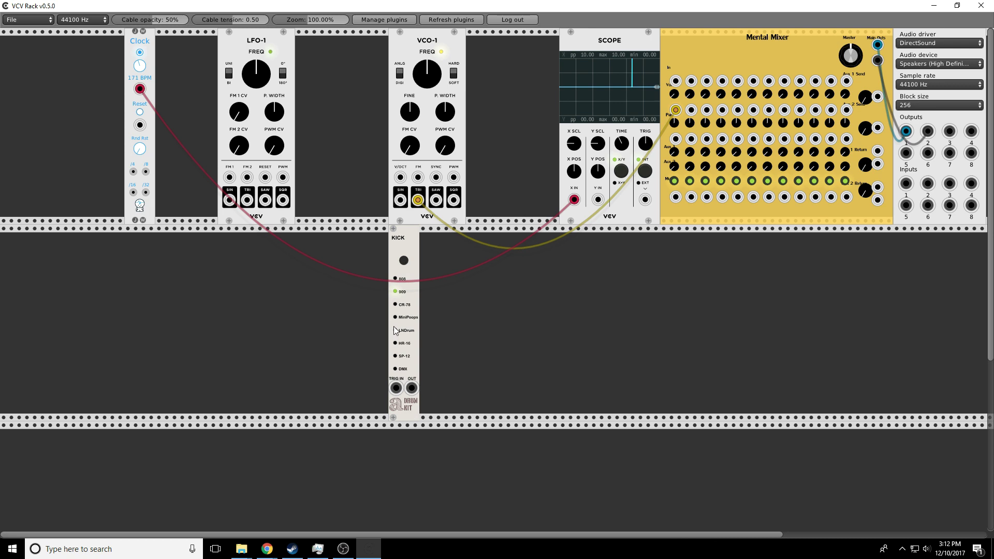
pyautogui.moveTo(395, 388); pyautogui.dragTo(140, 88)
pyautogui.moveTo(411, 388); pyautogui.dragTo(691, 81)
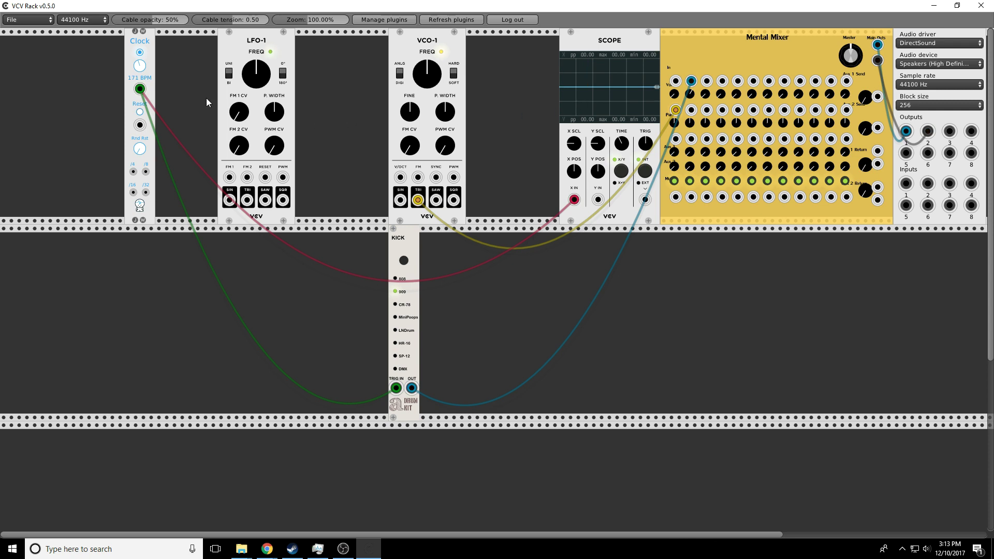
# Move the kick trigger and scope cables to LFO-1's square output and raise LFO-1 frequency
pyautogui.moveTo(140, 89); pyautogui.dragTo(282, 200)
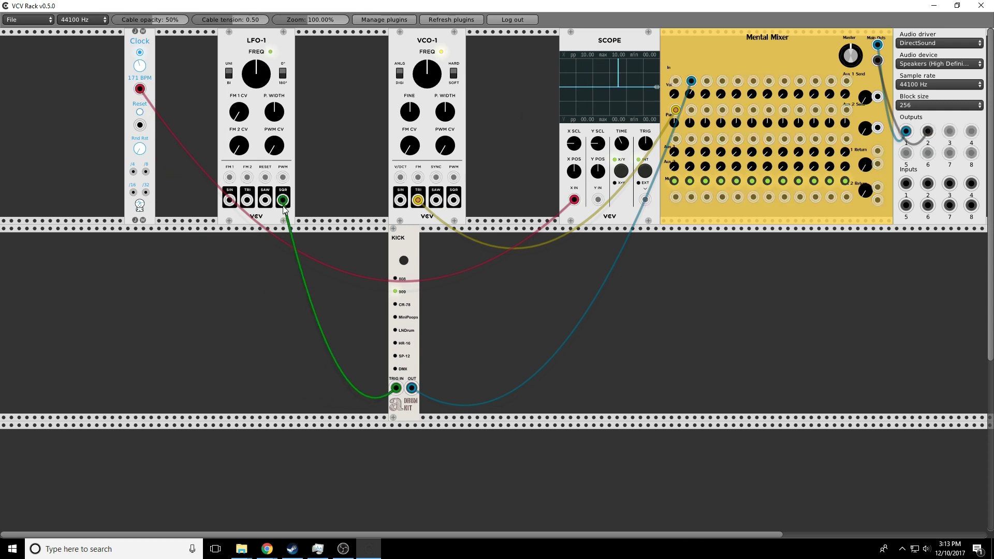
pyautogui.moveTo(140, 88); pyautogui.dragTo(282, 200)
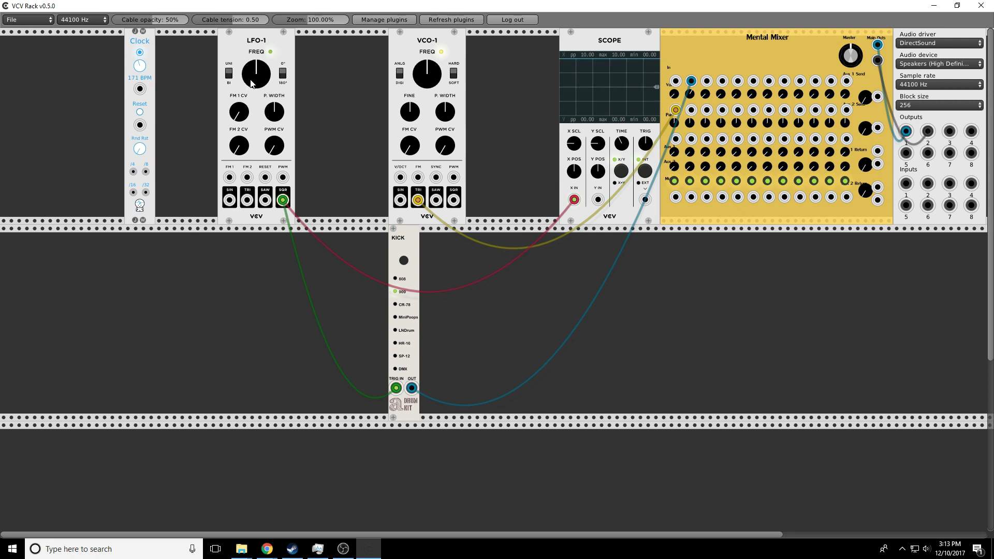
pyautogui.moveTo(251, 83); pyautogui.dragTo(251, 62)
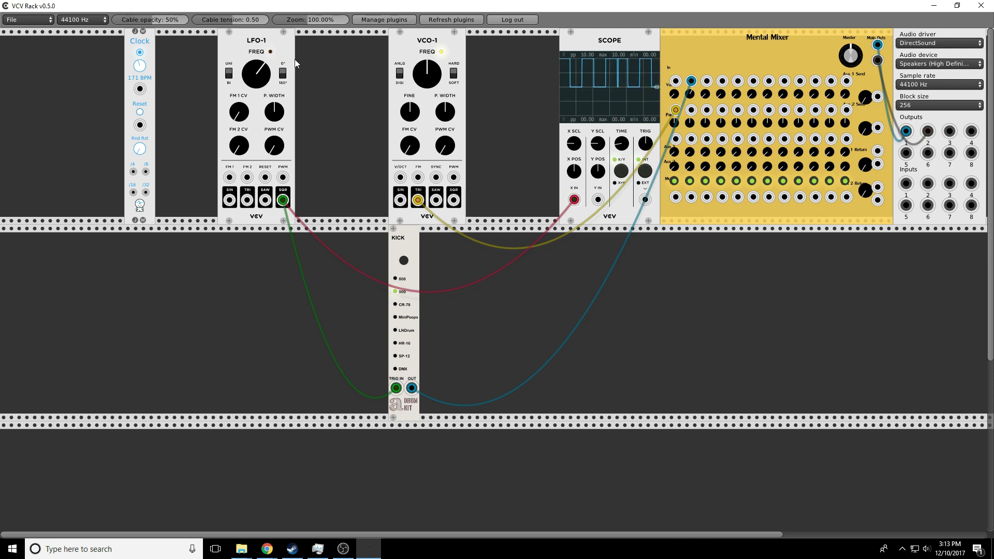
# Unmute mixer channels 1 and 2 and move VCO-1 next to LFO-1
pyautogui.click(691, 181)
pyautogui.click(672, 182)
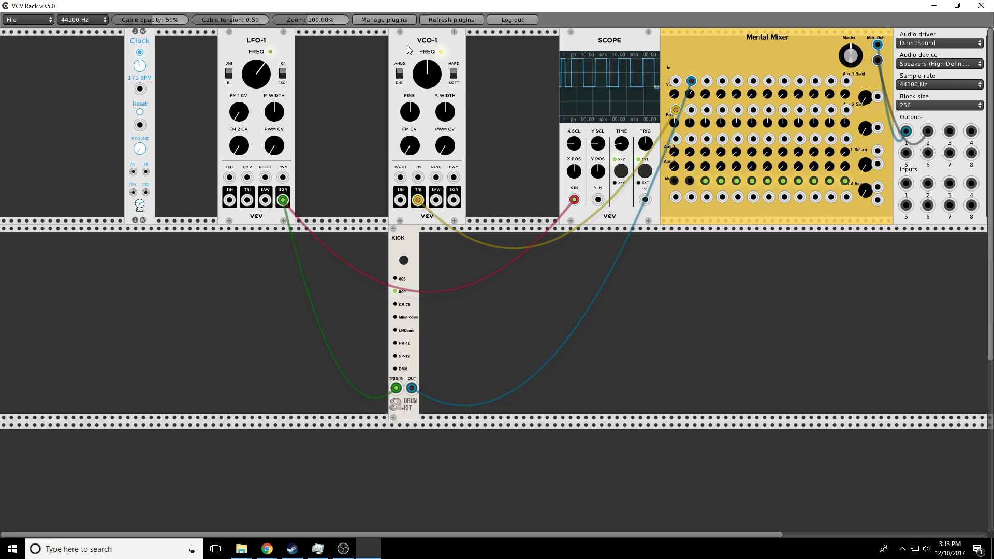
pyautogui.moveTo(406, 45); pyautogui.dragTo(325, 60)
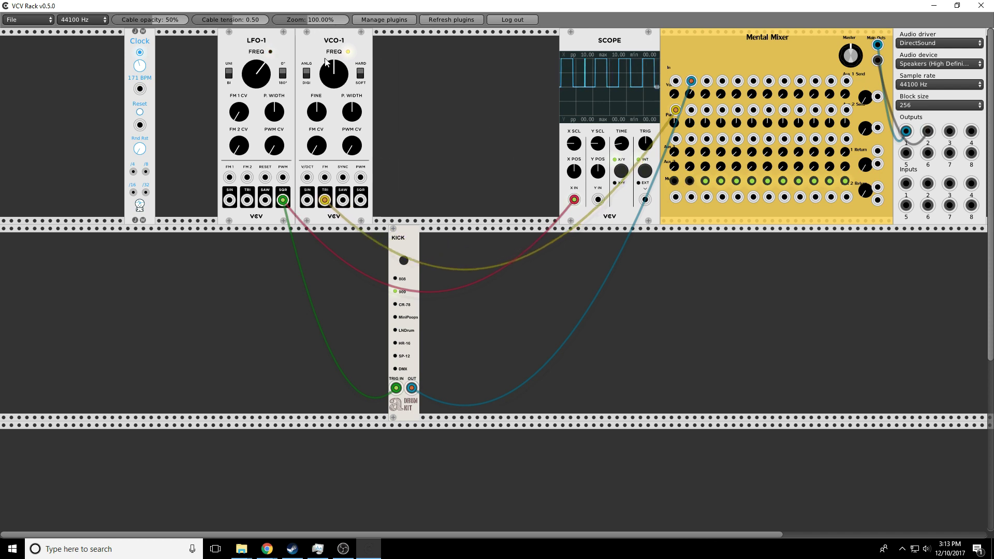
pyautogui.rightClick(418, 80)
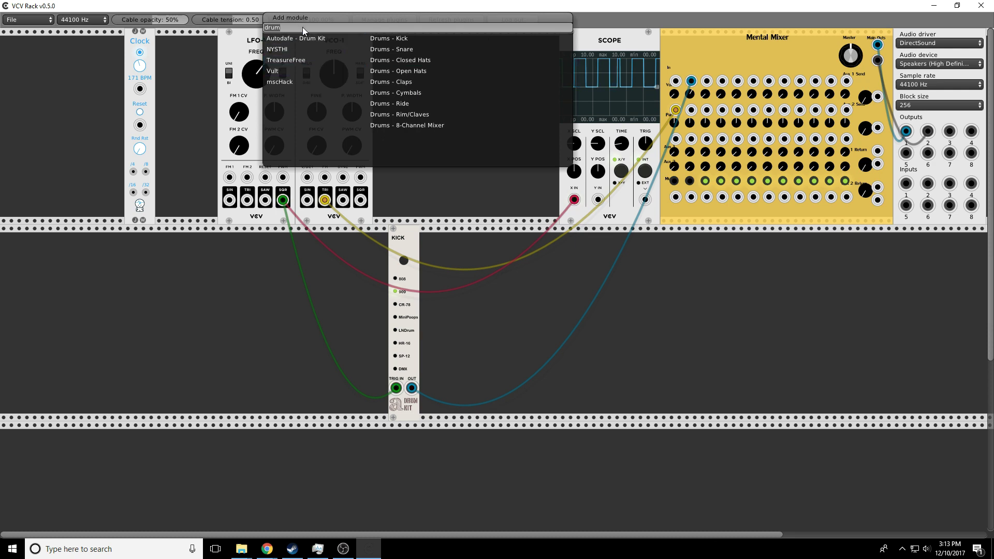
# Clear the drum search, add Fundamental ADSR and VCA after VCO-1, and move LFO-1 left
pyautogui.press('BackSpace')
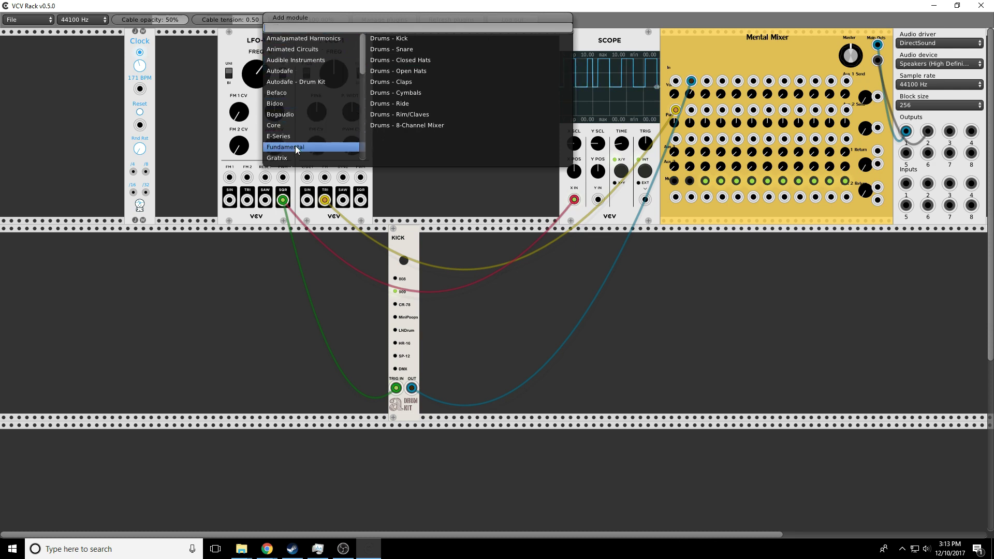
pyautogui.moveTo(295, 147)
pyautogui.click(382, 125)
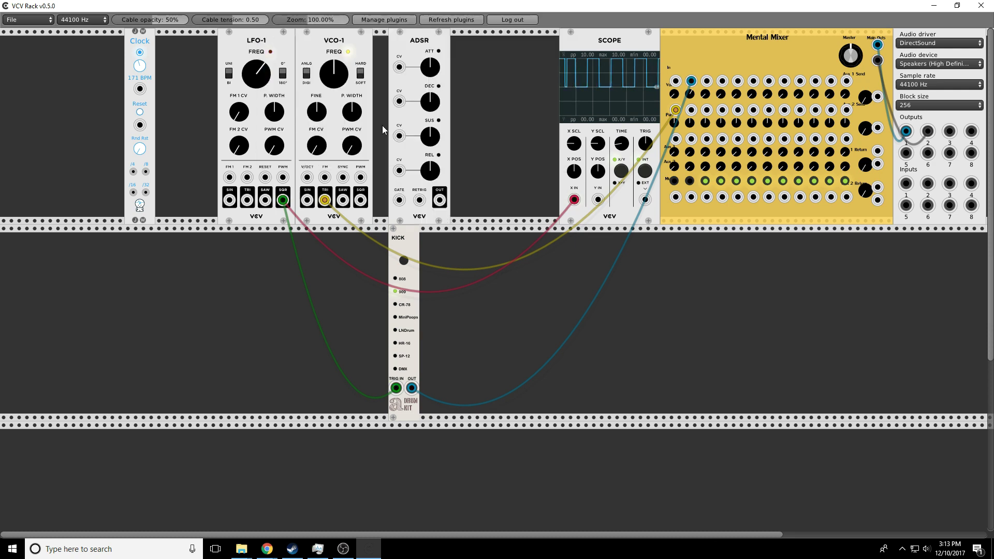
pyautogui.rightClick(458, 57)
pyautogui.click(452, 83)
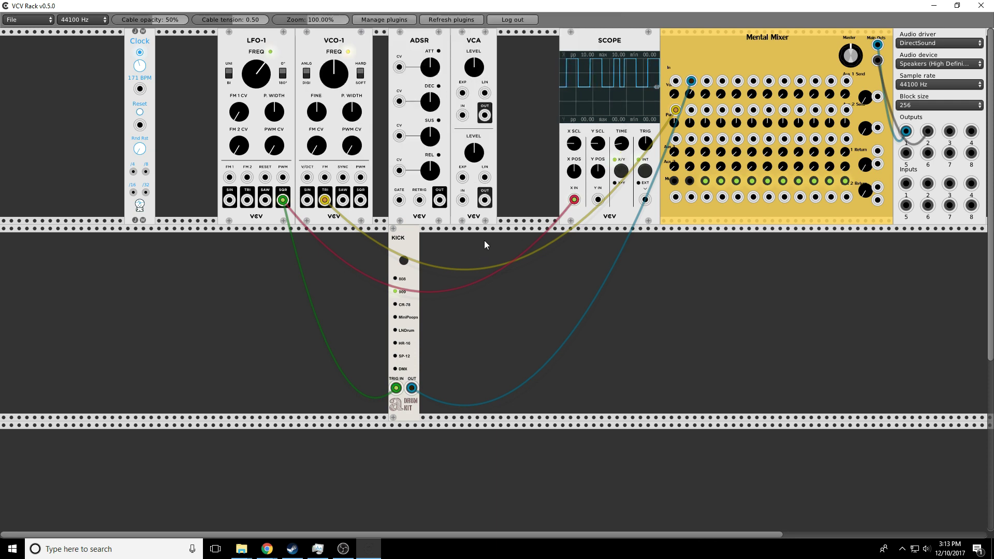
pyautogui.moveTo(238, 42); pyautogui.dragTo(184, 50)
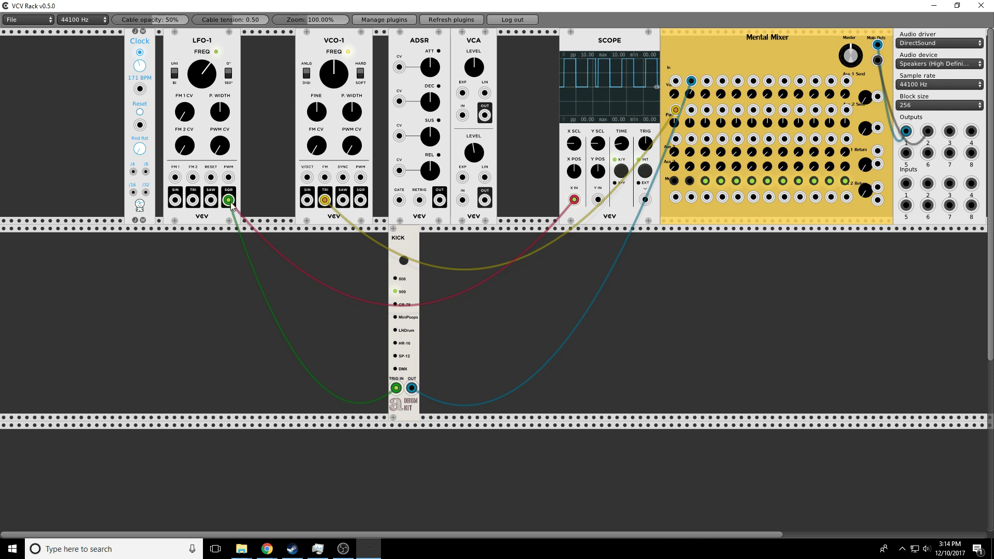
# Gate the ADSR from LFO square, patch its envelope to VCA EXP, and VCO triangle to VCA input
pyautogui.moveTo(396, 388); pyautogui.dragTo(453, 184)
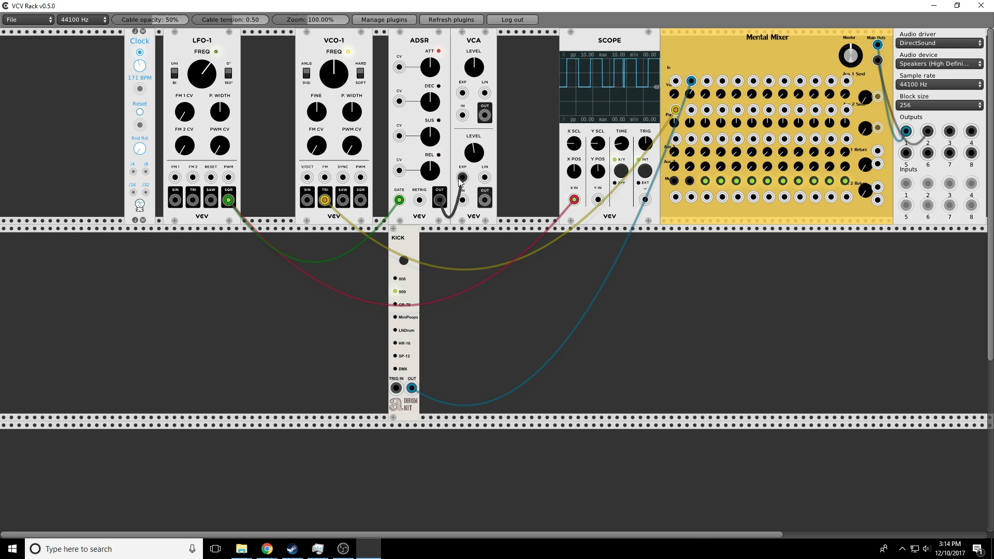
pyautogui.moveTo(459, 182); pyautogui.dragTo(462, 178)
pyautogui.moveTo(324, 200); pyautogui.dragTo(342, 249)
pyautogui.moveTo(324, 200)
pyautogui.mouseDown()
pyautogui.moveTo(429, 209)
pyautogui.moveTo(463, 200)
pyautogui.moveTo(487, 217)
pyautogui.moveTo(675, 81)
pyautogui.mouseUp()
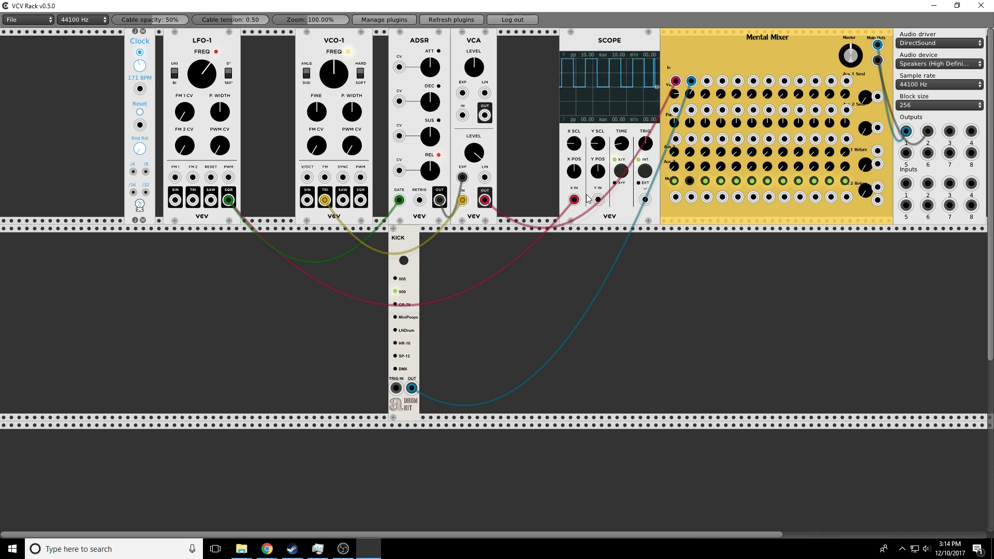
# Replace the Scope's X input cable with the ADSR envelope output
pyautogui.moveTo(574, 200)
pyautogui.mouseDown()
pyautogui.moveTo(570, 222)
pyautogui.moveTo(526, 231)
pyautogui.mouseUp()
pyautogui.moveTo(574, 199); pyautogui.dragTo(439, 203)
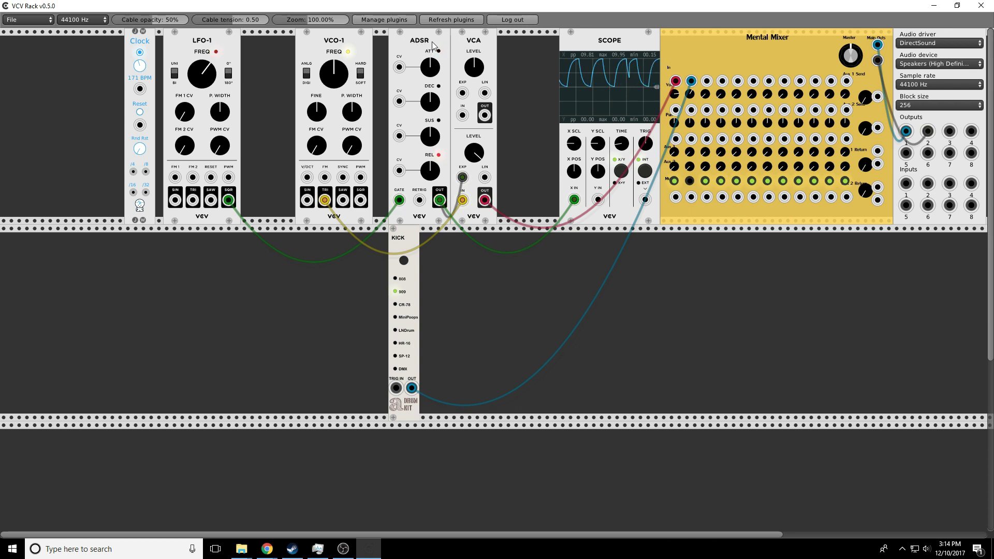
pyautogui.rightClick(580, 37)
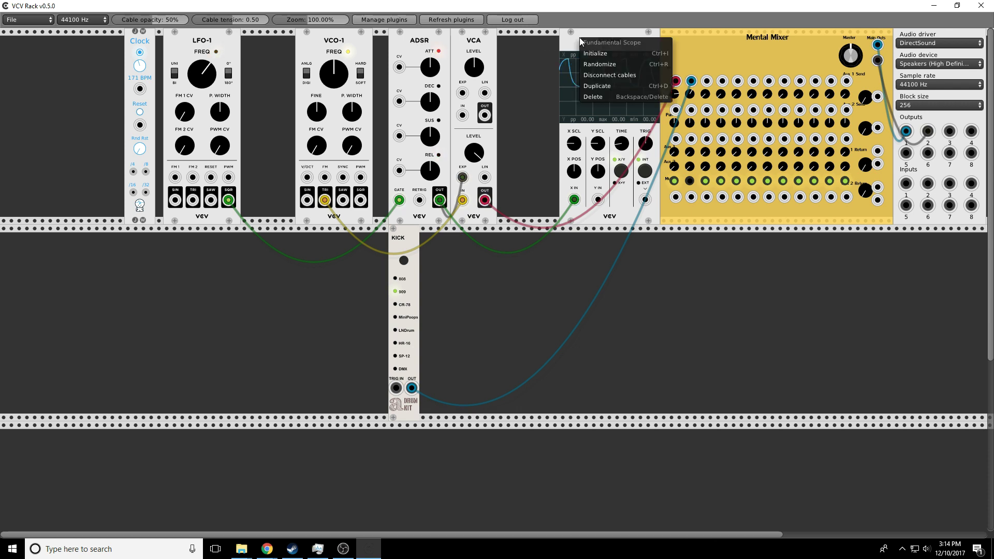
# Duplicate the Scope onto the lower row, show LFO-1's square wave on it, and shorten the ADSR attack
pyautogui.click(602, 86)
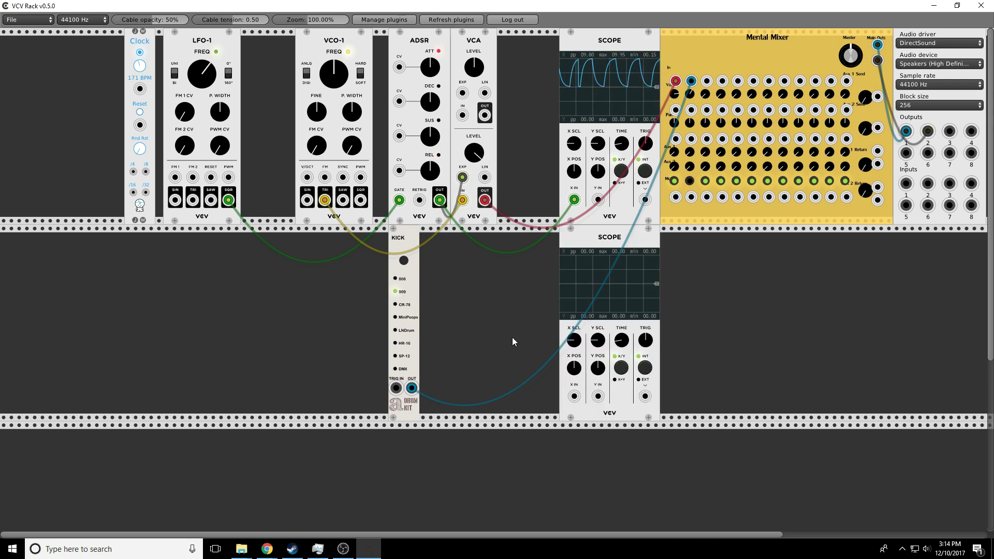
pyautogui.moveTo(574, 396); pyautogui.dragTo(231, 204)
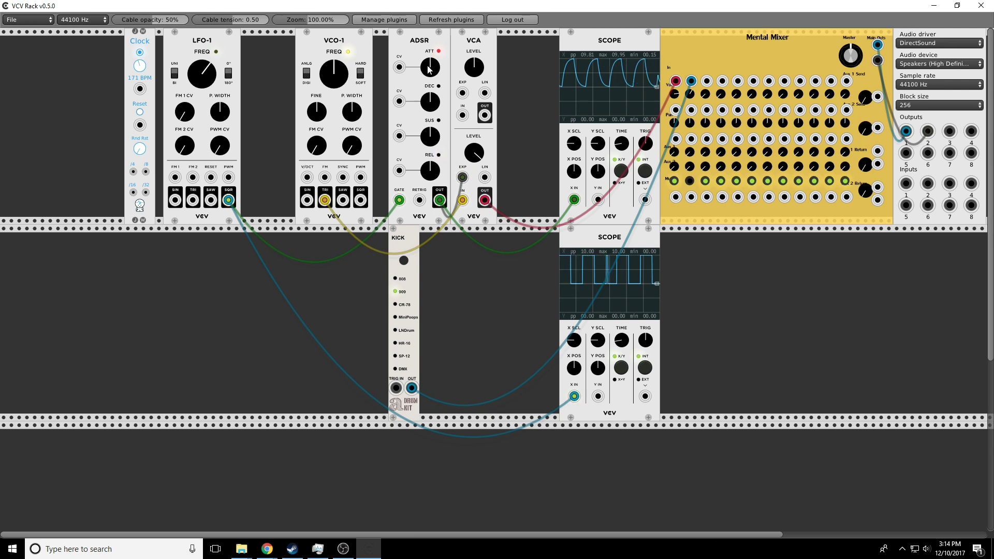
pyautogui.moveTo(428, 68)
pyautogui.mouseDown()
pyautogui.moveTo(429, 88)
pyautogui.moveTo(429, 69)
pyautogui.mouseUp()
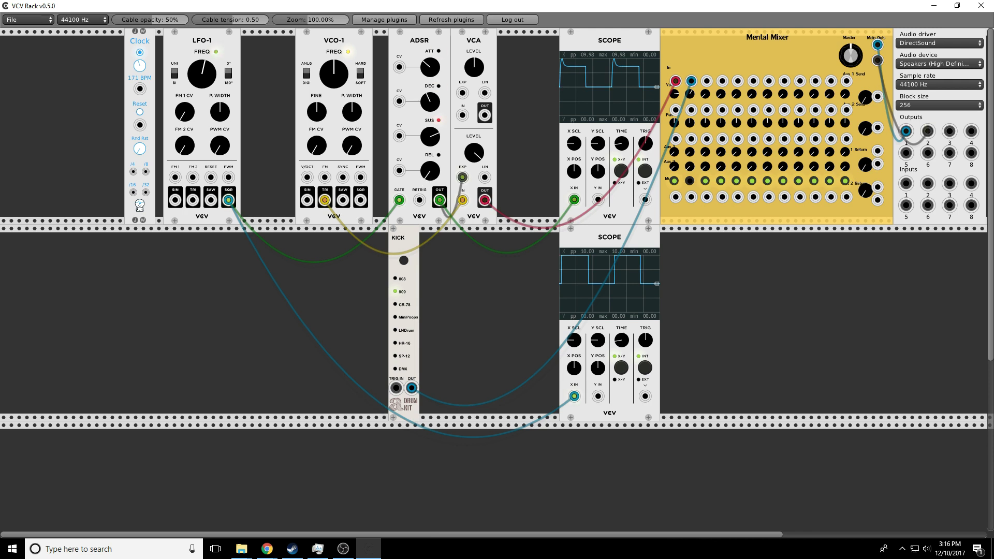
# Adjust the ADSR release knob to change the release time
pyautogui.moveTo(429, 175); pyautogui.dragTo(430, 207)
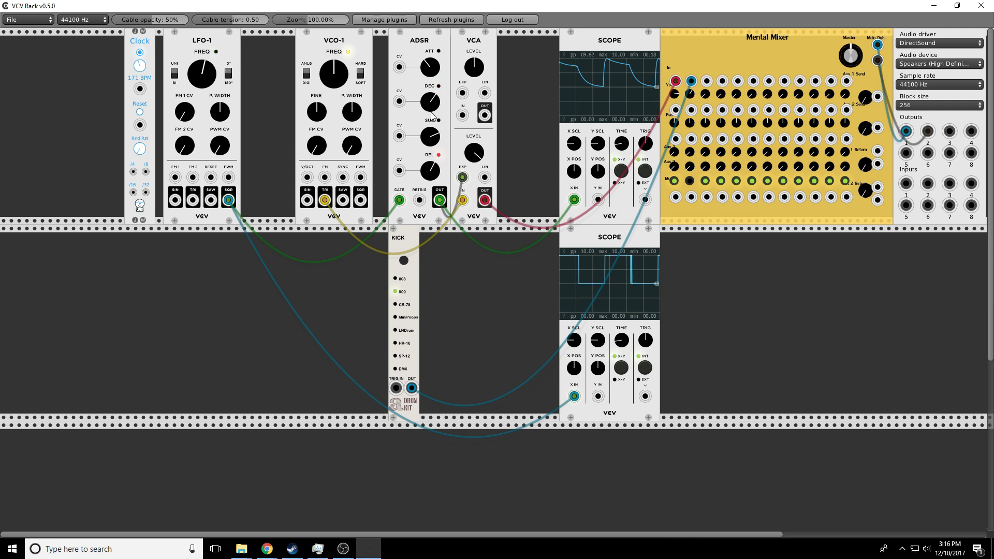
# Raise the ADSR decay and sustain so the envelope curves away after each hit
pyautogui.moveTo(431, 111); pyautogui.dragTo(432, 96)
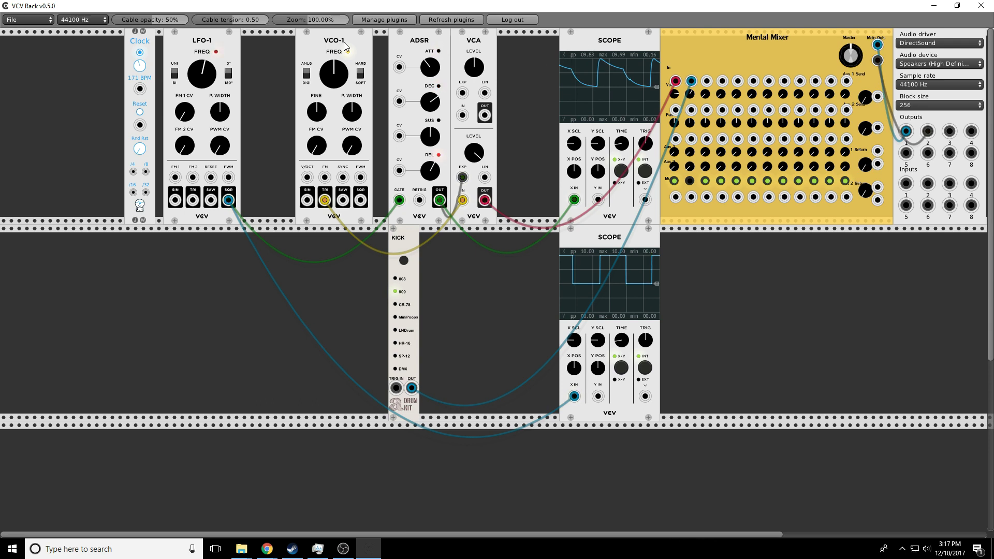
# Slide VCO-1 left against LFO-1
pyautogui.moveTo(348, 50); pyautogui.dragTo(310, 51)
# Slide the ADSR and VCA left, add a Vult Lateralus filter, and cable the ADSR output to its input
pyautogui.moveTo(399, 45); pyautogui.dragTo(346, 45)
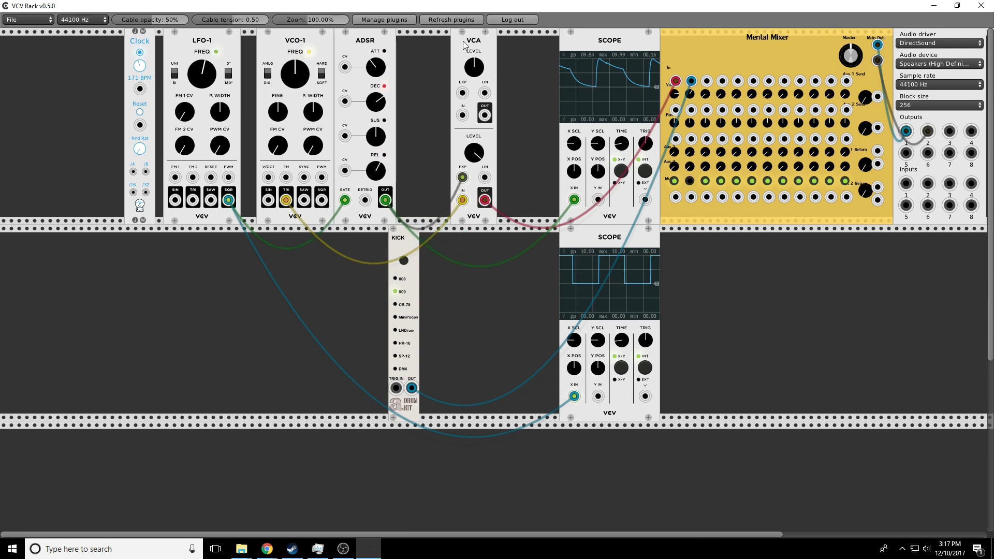
pyautogui.moveTo(464, 52); pyautogui.dragTo(419, 52)
pyautogui.rightClick(477, 70)
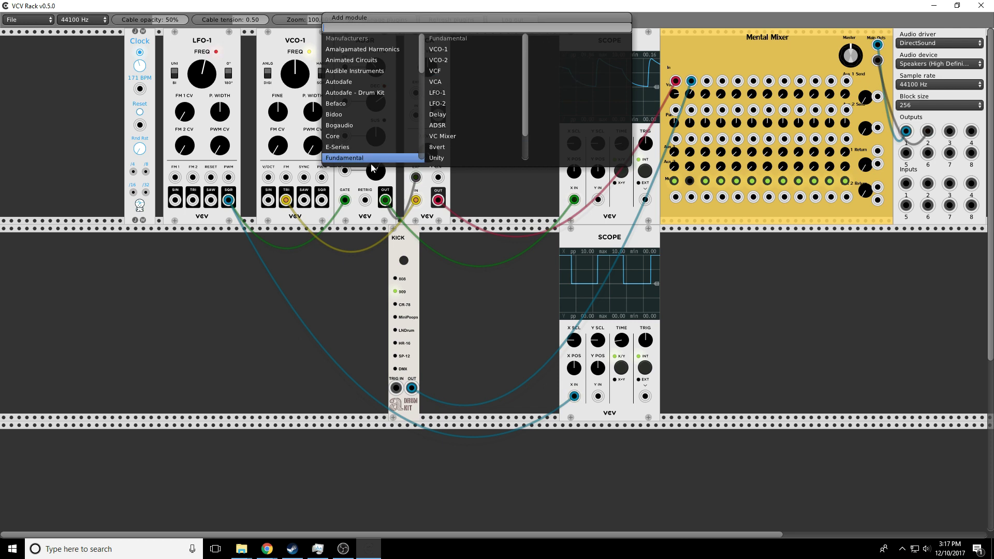
pyautogui.scroll(-10, 362, 70)
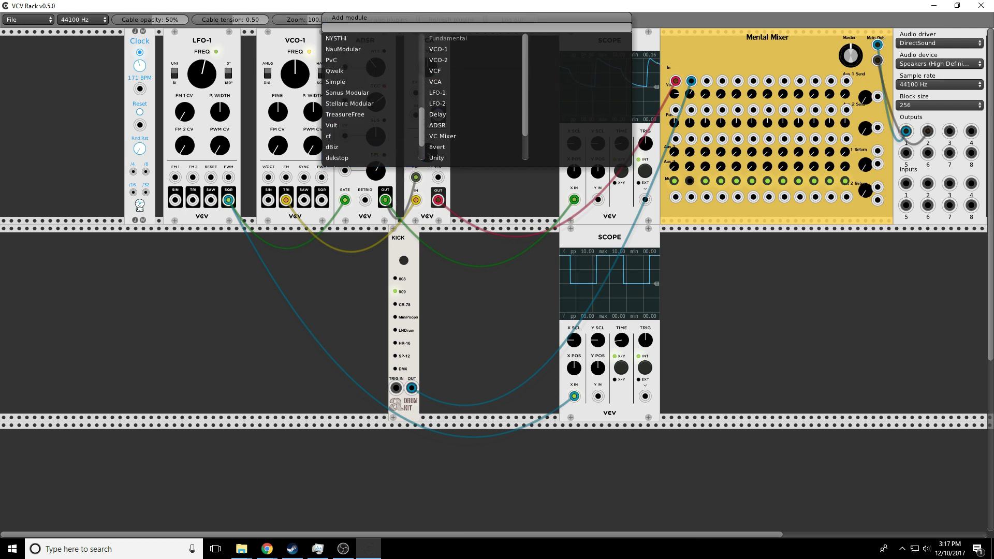
pyautogui.click(340, 126)
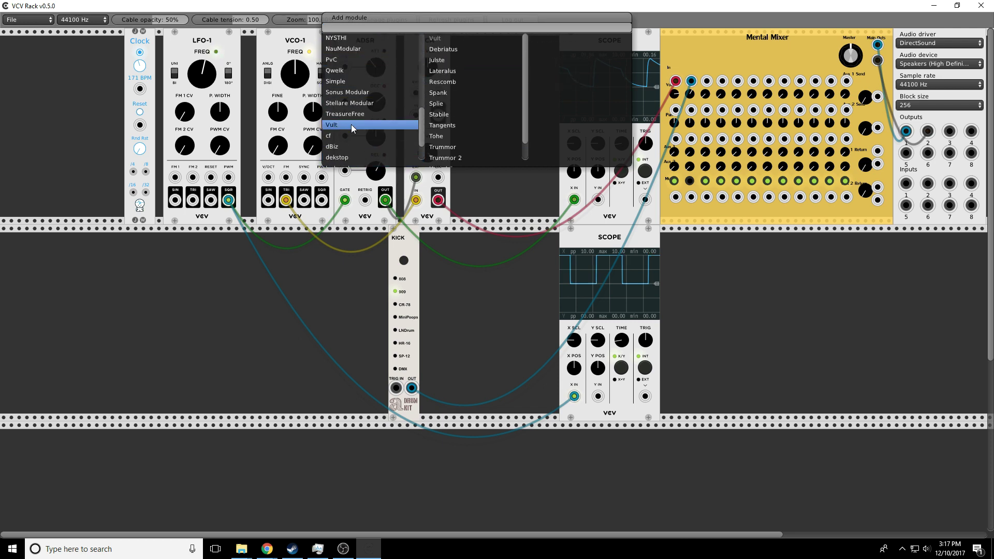
pyautogui.click(441, 73)
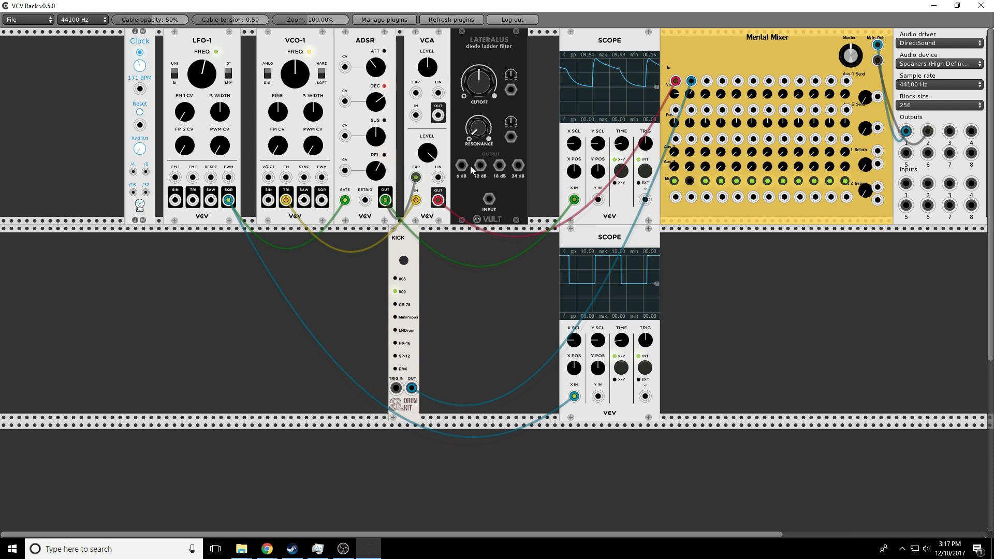
pyautogui.moveTo(488, 202); pyautogui.dragTo(389, 199)
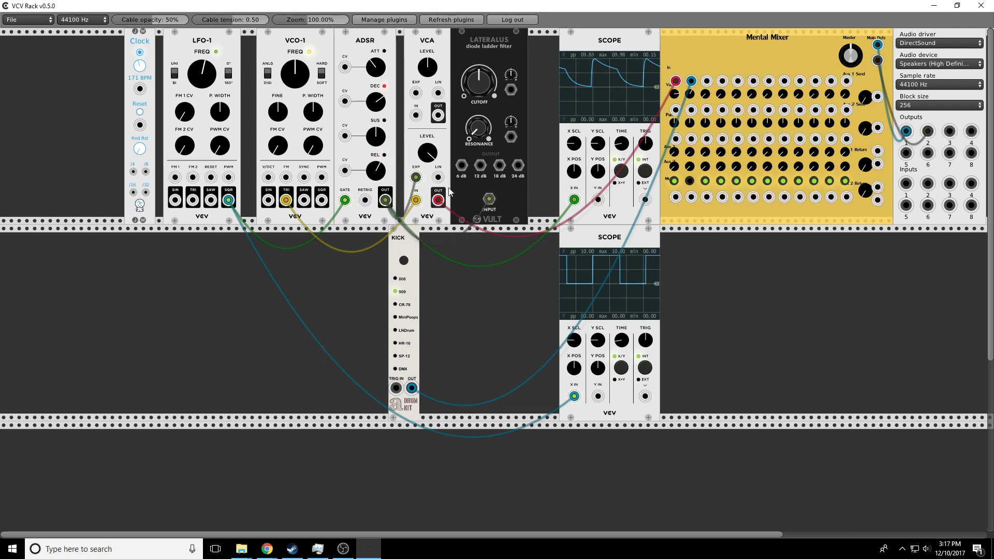
# Route the VCA output into the Lateralus input and its 6 dB output to mixer channel 1
pyautogui.moveTo(488, 199); pyautogui.dragTo(435, 204)
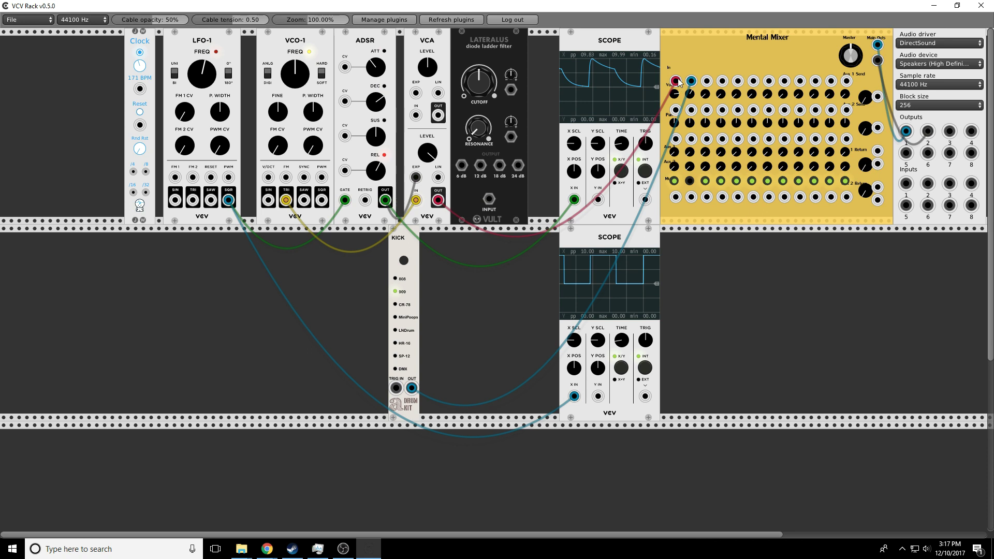
pyautogui.moveTo(678, 82); pyautogui.dragTo(488, 198)
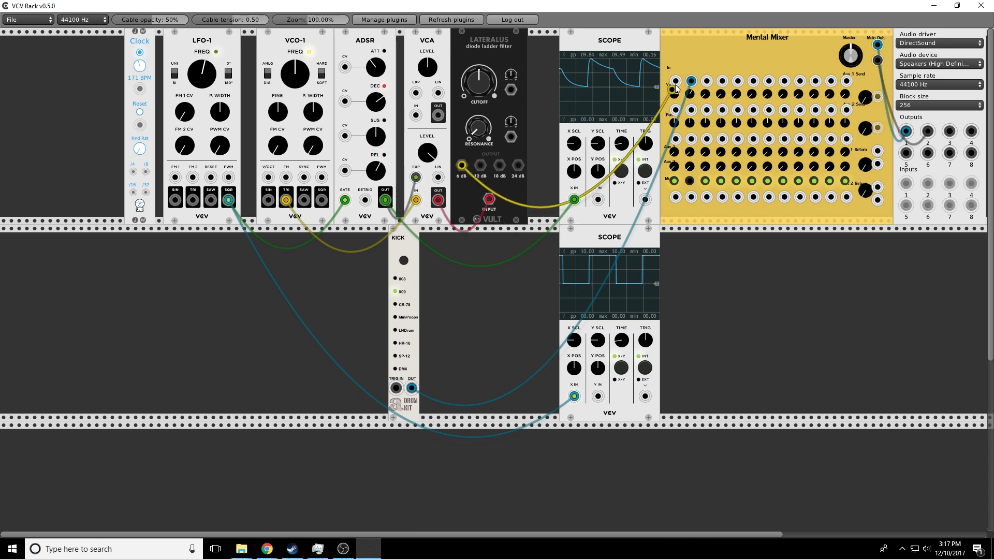
pyautogui.moveTo(676, 88); pyautogui.dragTo(675, 82)
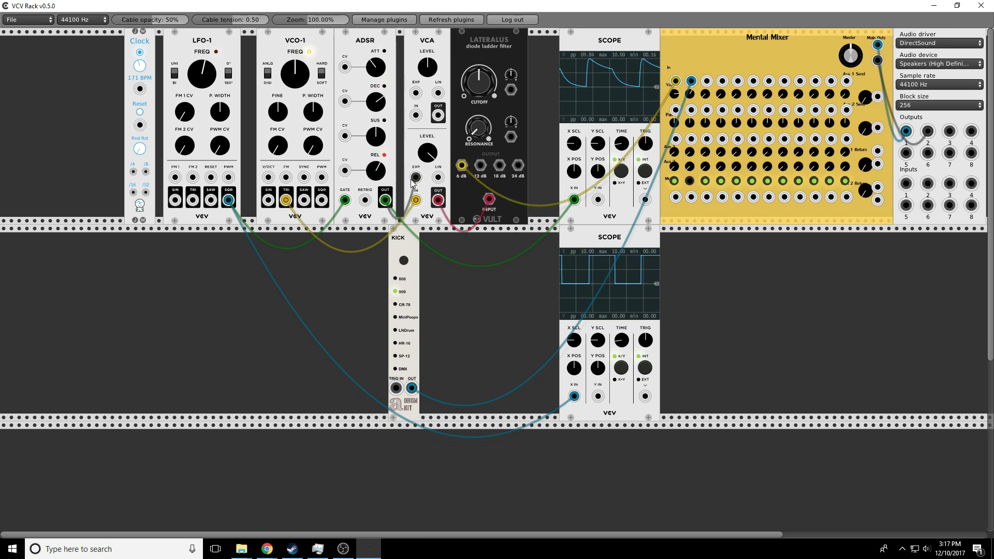
# Patch the ADSR into the filter cutoff CV, feed the VCA from VCO-1 saw, and lower cutoff
pyautogui.moveTo(385, 200); pyautogui.dragTo(511, 89)
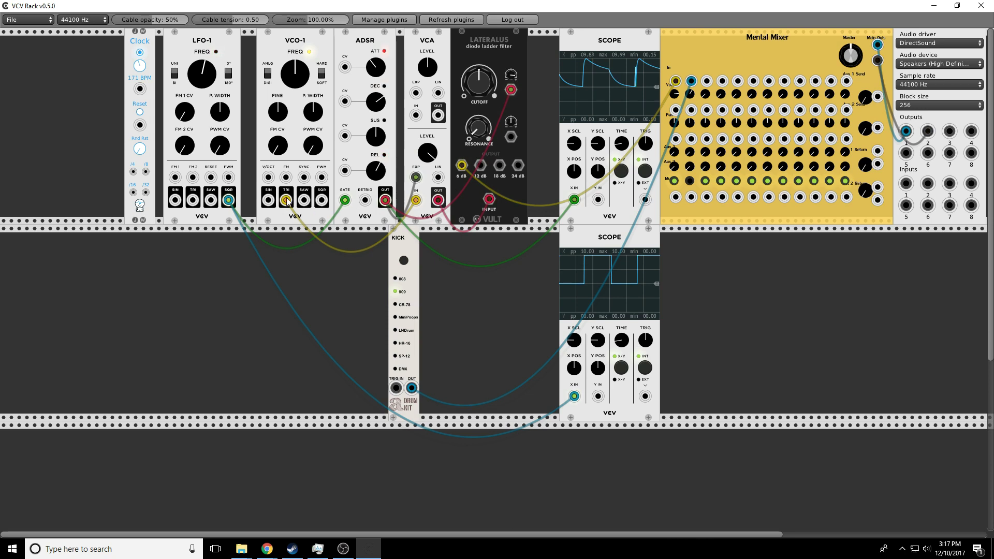
pyautogui.moveTo(286, 199); pyautogui.dragTo(305, 200)
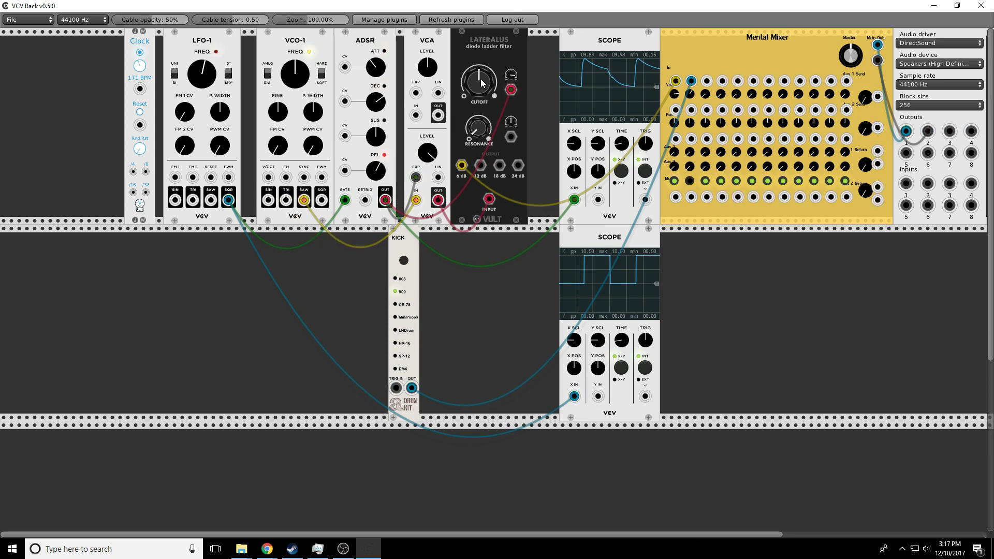
pyautogui.moveTo(479, 92); pyautogui.dragTo(478, 148)
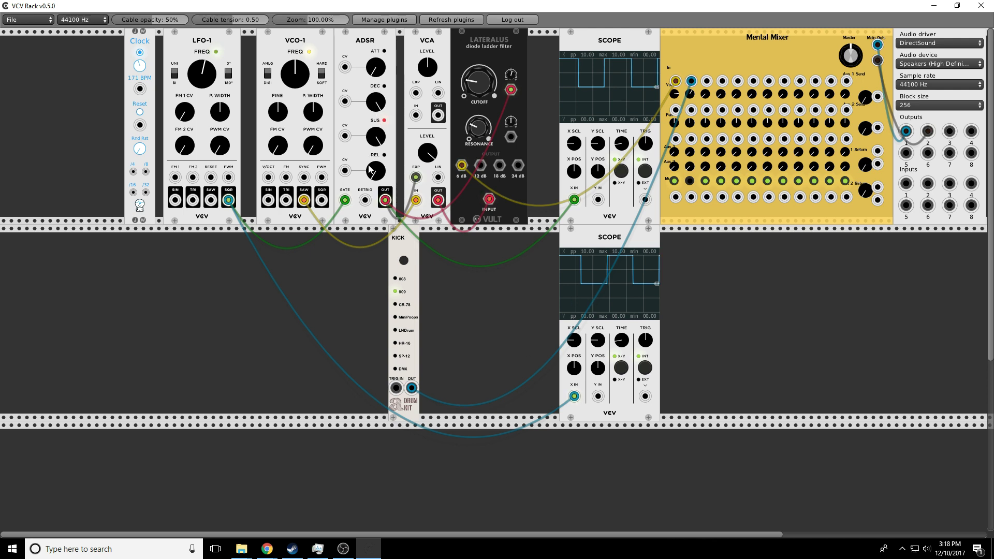
# Retune the ADSR REL knob and turn the SUS level down
pyautogui.moveTo(375, 171); pyautogui.dragTo(377, 105)
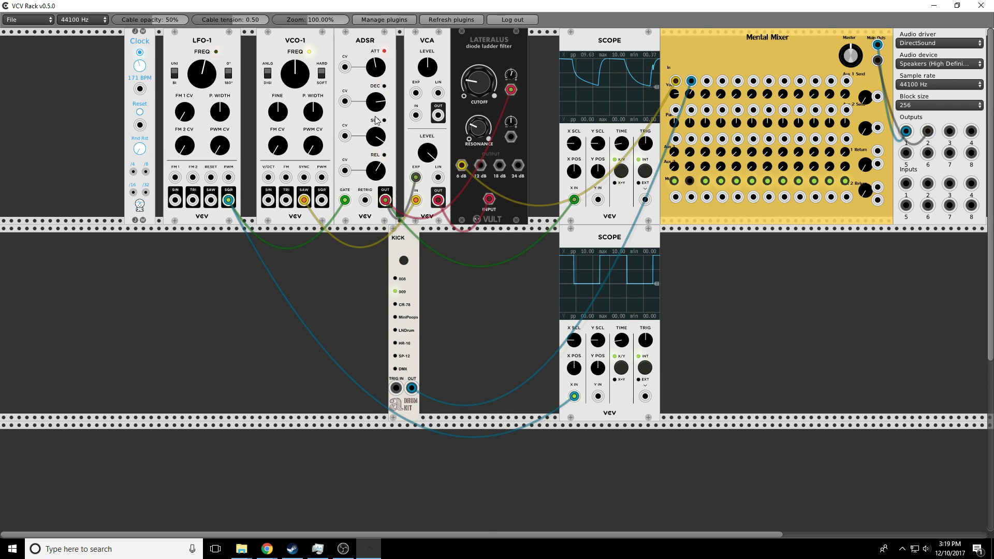
pyautogui.moveTo(377, 135); pyautogui.dragTo(380, 102)
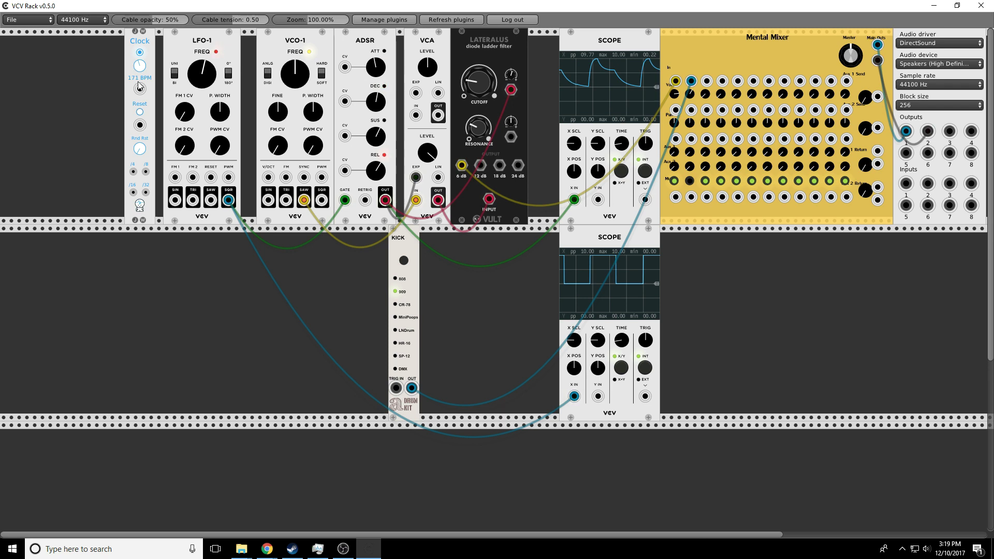
# Unplug the LFO-to-ADSR gate cable, set the Clock to 251 BPM, and feed the lower Scope from the Clock
pyautogui.moveTo(345, 202); pyautogui.dragTo(139, 41)
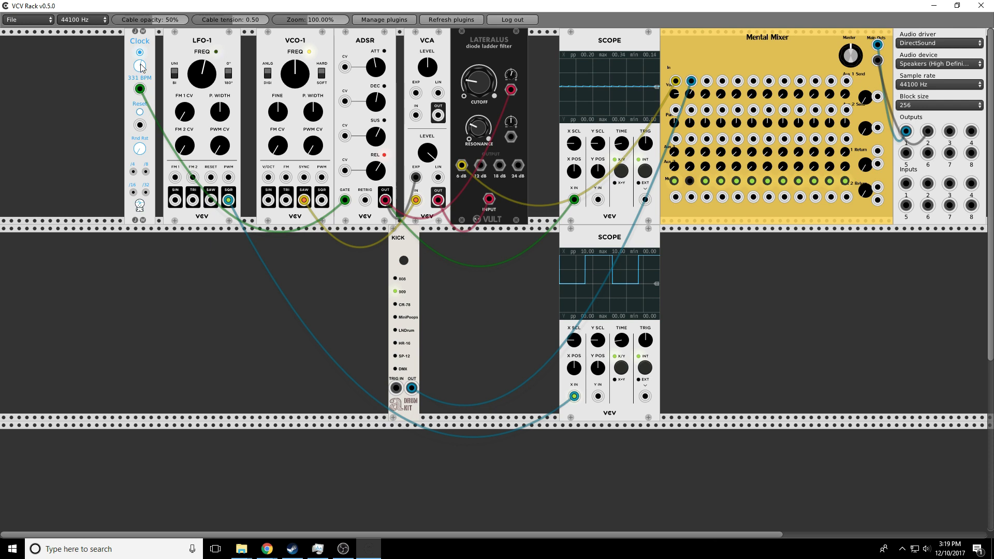
pyautogui.moveTo(140, 67); pyautogui.dragTo(140, 78)
pyautogui.moveTo(574, 396)
pyautogui.mouseDown()
pyautogui.moveTo(381, 333)
pyautogui.moveTo(140, 89)
pyautogui.mouseUp()
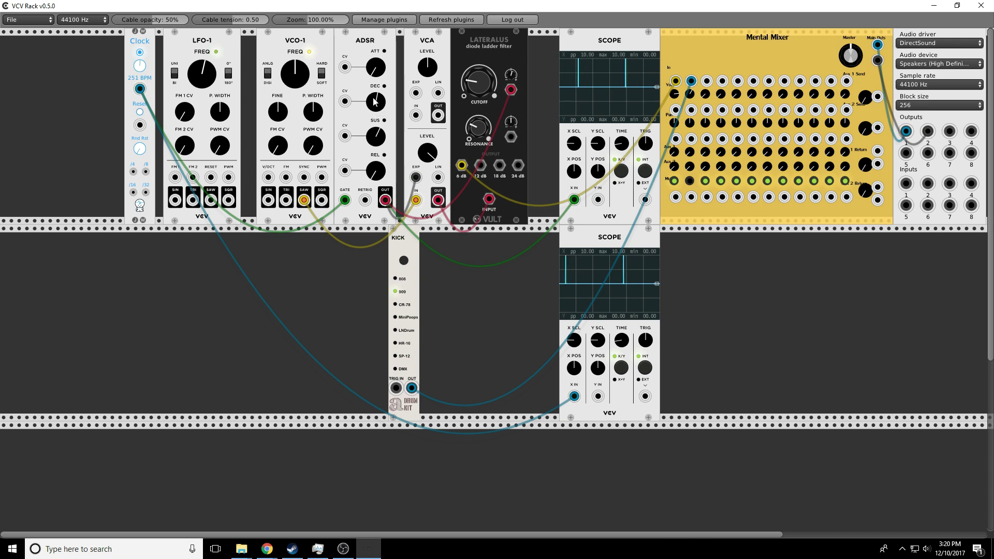
# Shorten the ADSR decay, nudge its sustain and release, and slide the Clock further left
pyautogui.moveTo(374, 100)
pyautogui.mouseDown()
pyautogui.moveTo(374, 116)
pyautogui.moveTo(375, 99)
pyautogui.mouseUp()
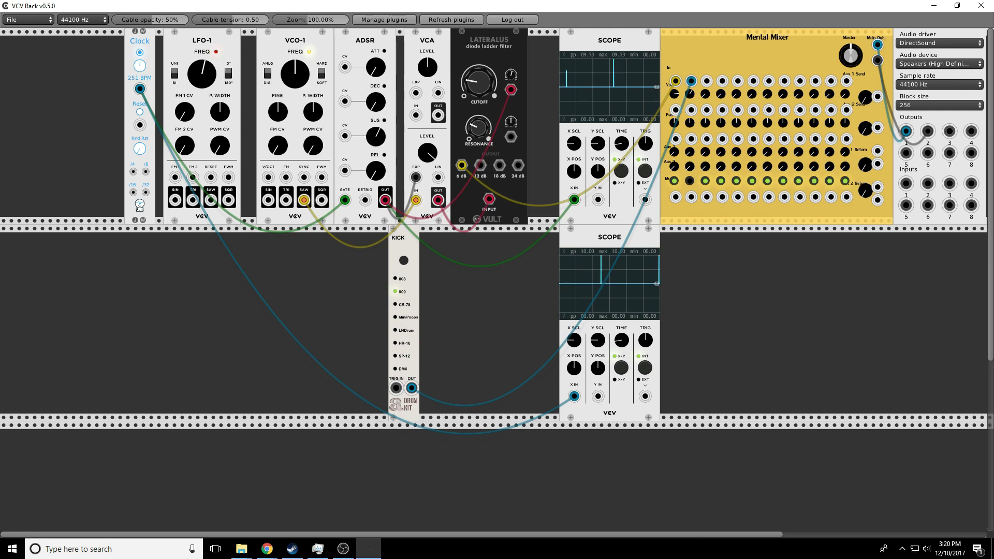
pyautogui.moveTo(375, 136); pyautogui.dragTo(375, 153)
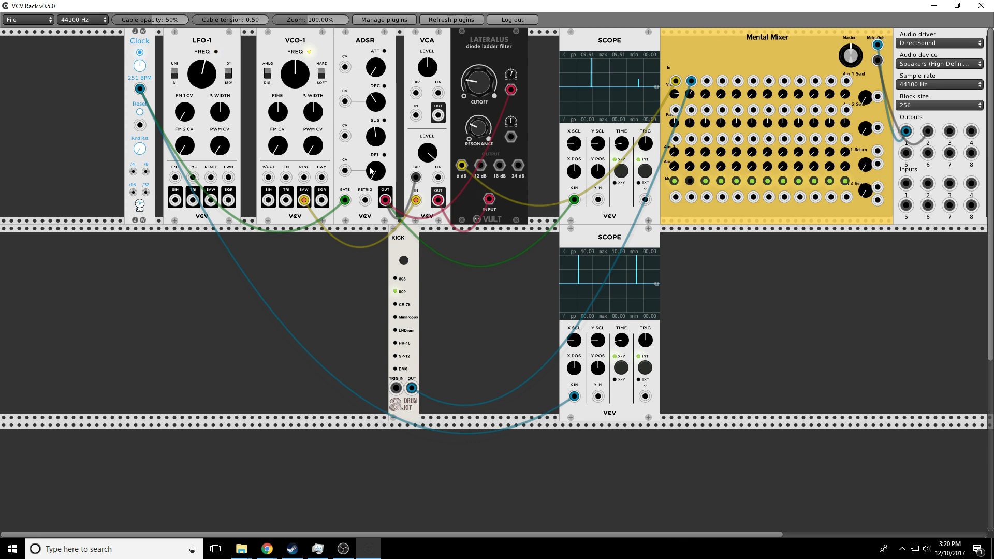
pyautogui.moveTo(376, 171); pyautogui.dragTo(375, 170)
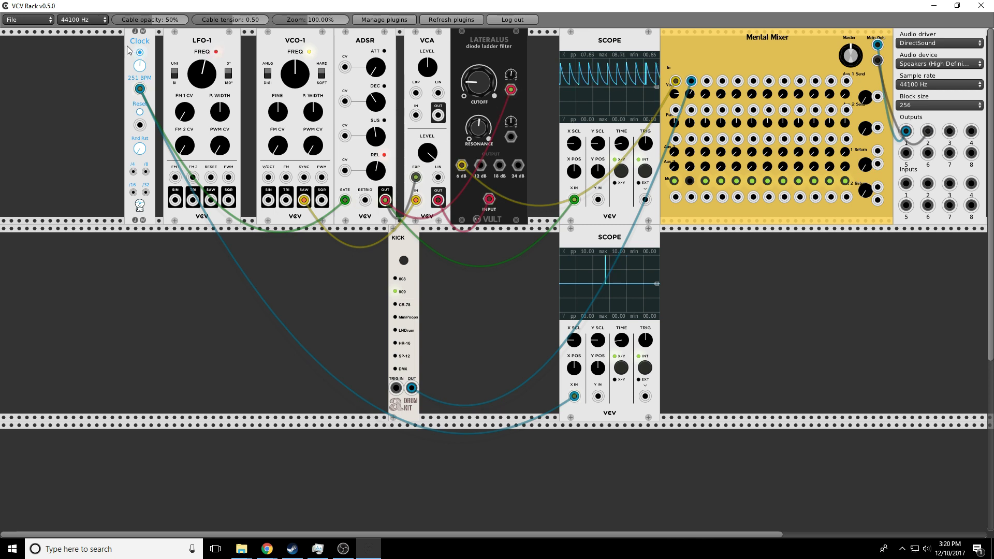
pyautogui.moveTo(126, 45); pyautogui.dragTo(33, 49)
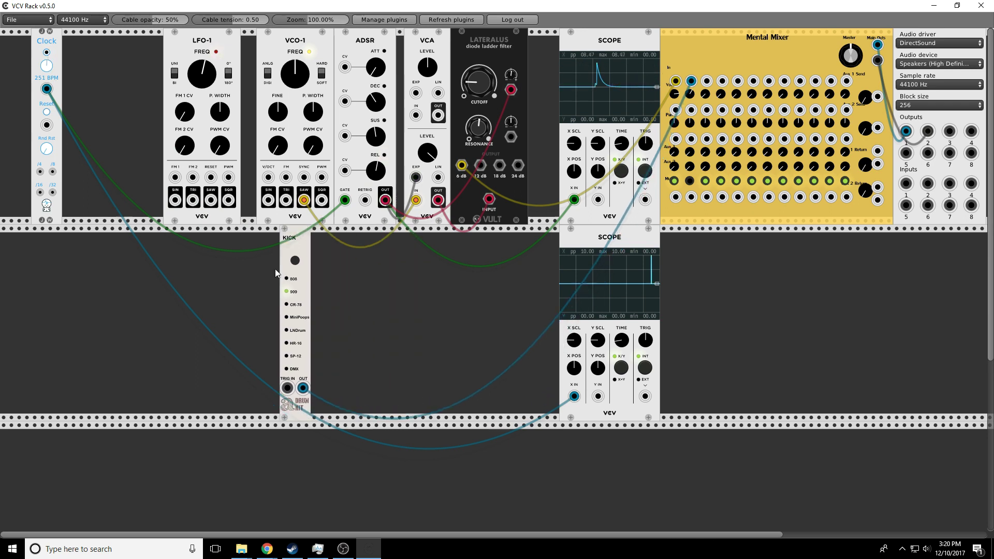
# Slide Kick left, start the Clock, trigger Kick from it, enable mixer channel 2, and set 76 BPM
pyautogui.moveTo(275, 271); pyautogui.dragTo(233, 266)
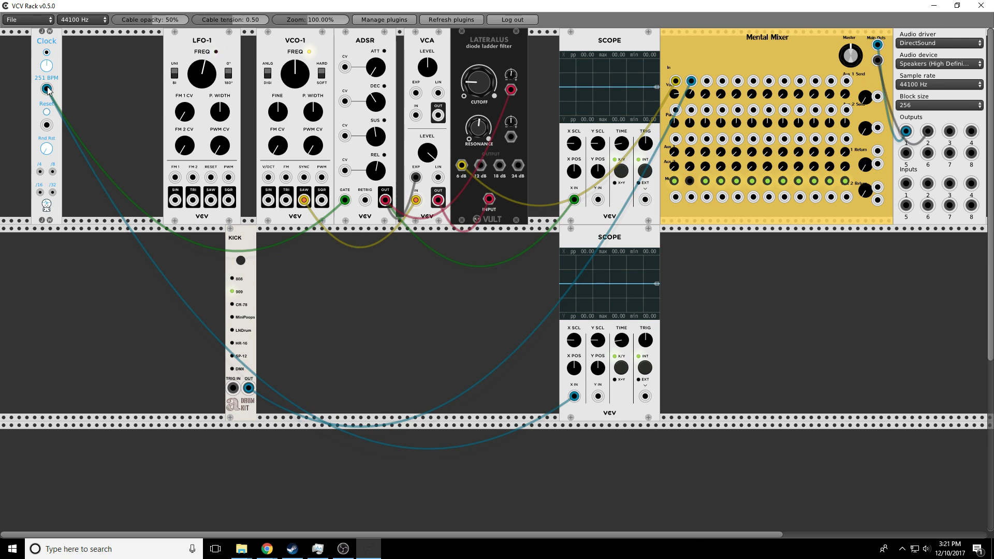
pyautogui.click(46, 52)
pyautogui.moveTo(233, 389); pyautogui.dragTo(47, 89)
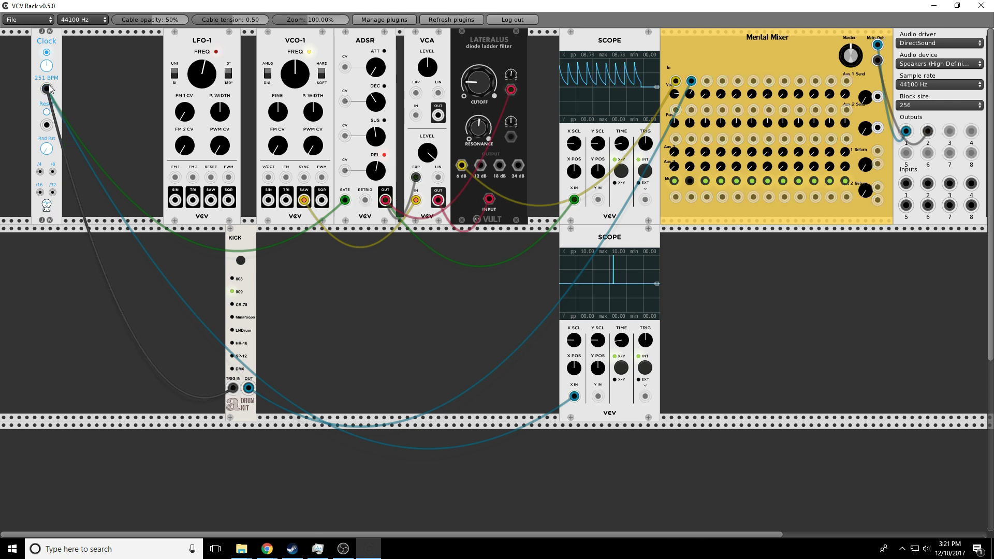
pyautogui.click(689, 180)
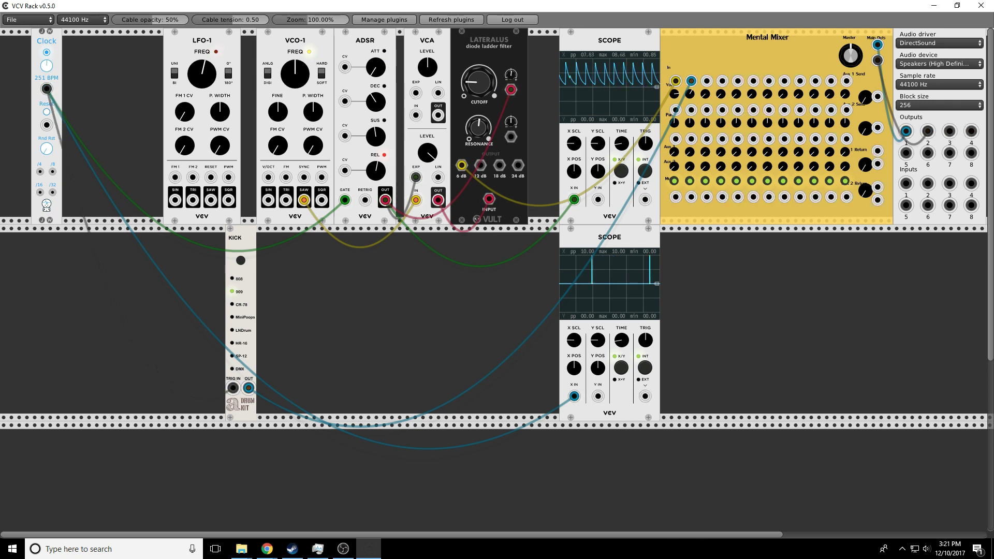
pyautogui.moveTo(46, 65)
pyautogui.mouseDown()
pyautogui.moveTo(46, 83)
pyautogui.moveTo(46, 62)
pyautogui.mouseUp()
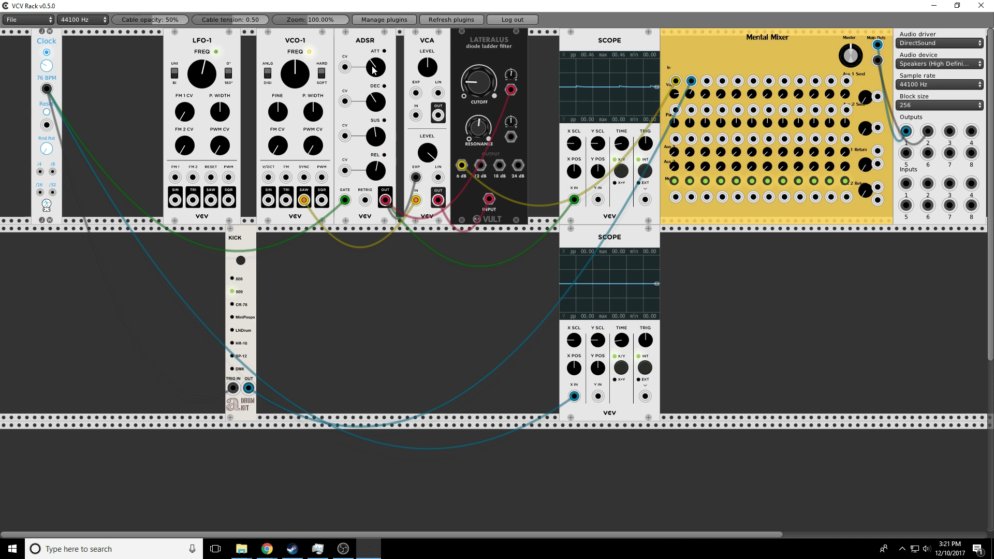
# Move the ADSR module right so it sits flush against the VCA
pyautogui.moveTo(369, 46); pyautogui.dragTo(345, 104)
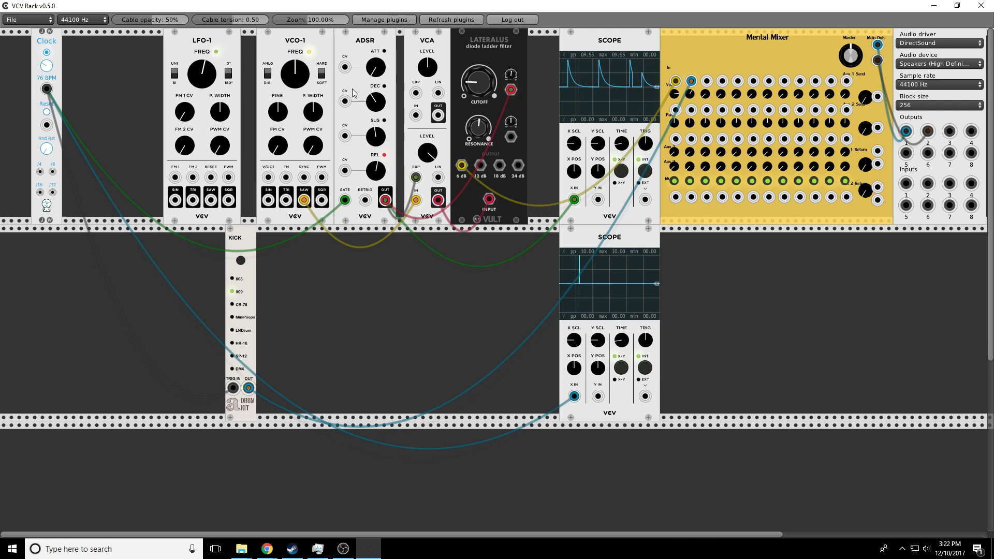
# Add a Befaco Rampage module to the lower row of the rack
pyautogui.rightClick(335, 269)
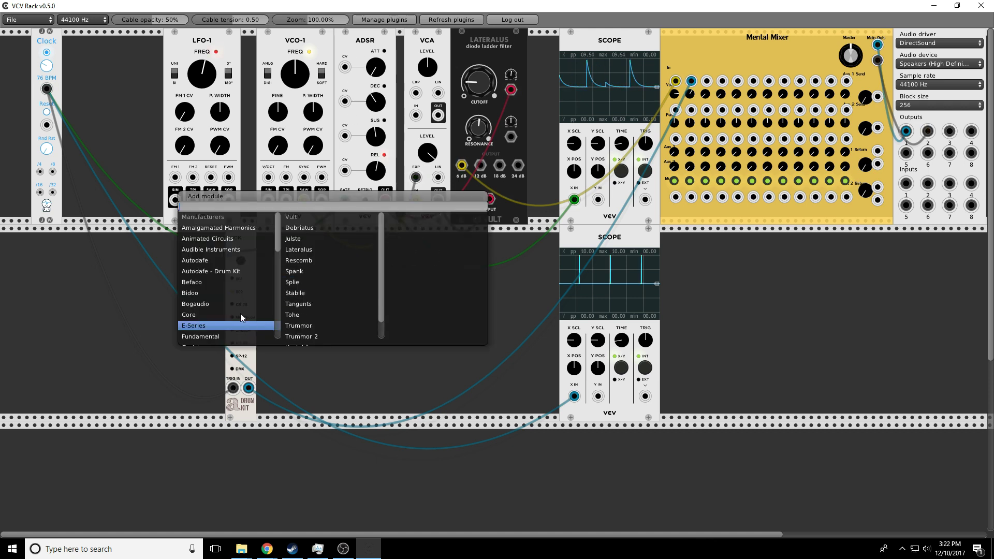
pyautogui.click(207, 282)
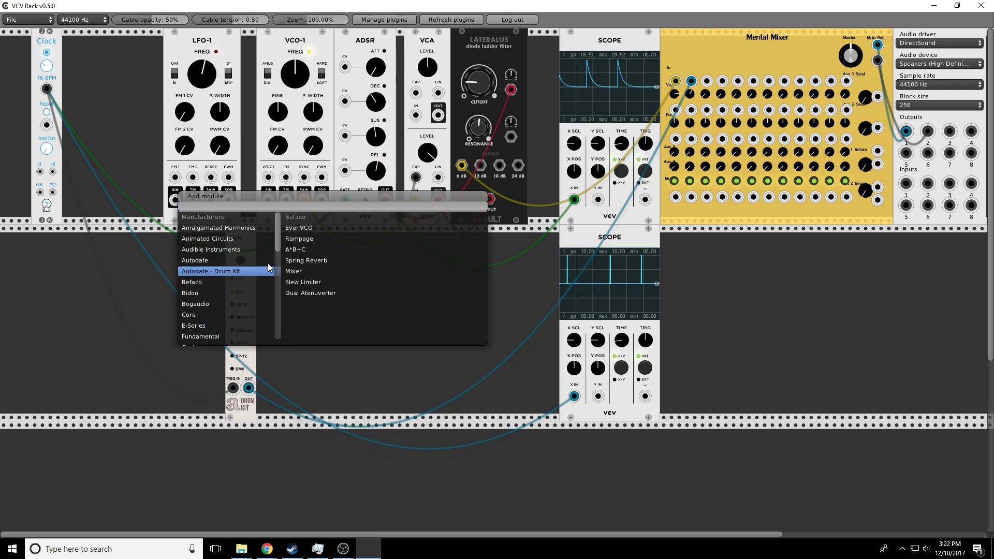
pyautogui.click(306, 239)
# Move the Clock trigger to Rampage TRIGG and the ADSR output cables to Rampage OUT A and OUT B
pyautogui.moveTo(344, 199)
pyautogui.mouseDown()
pyautogui.moveTo(326, 243)
pyautogui.moveTo(298, 252)
pyautogui.mouseUp()
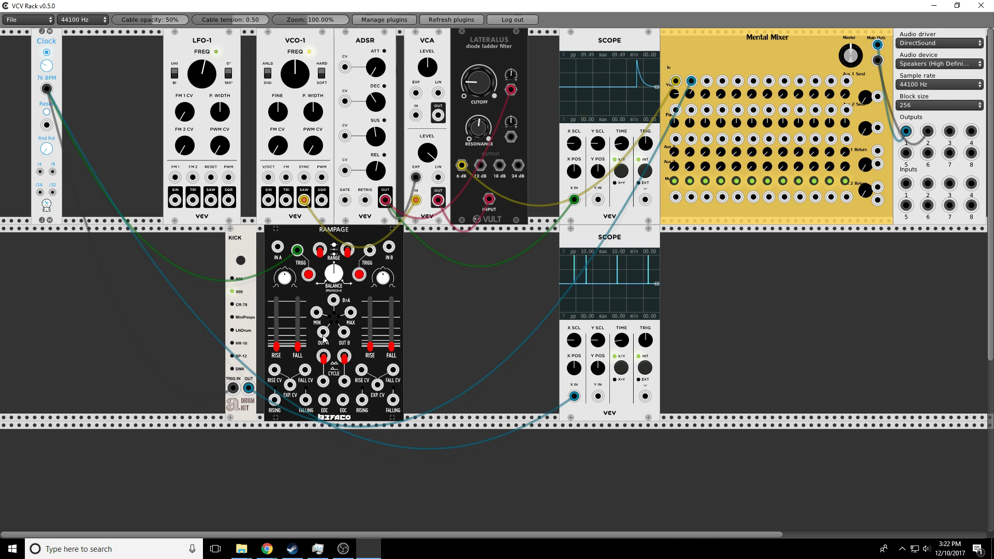
pyautogui.moveTo(384, 201); pyautogui.dragTo(350, 260)
pyautogui.moveTo(385, 202); pyautogui.dragTo(323, 332)
pyautogui.moveTo(385, 201); pyautogui.dragTo(343, 332)
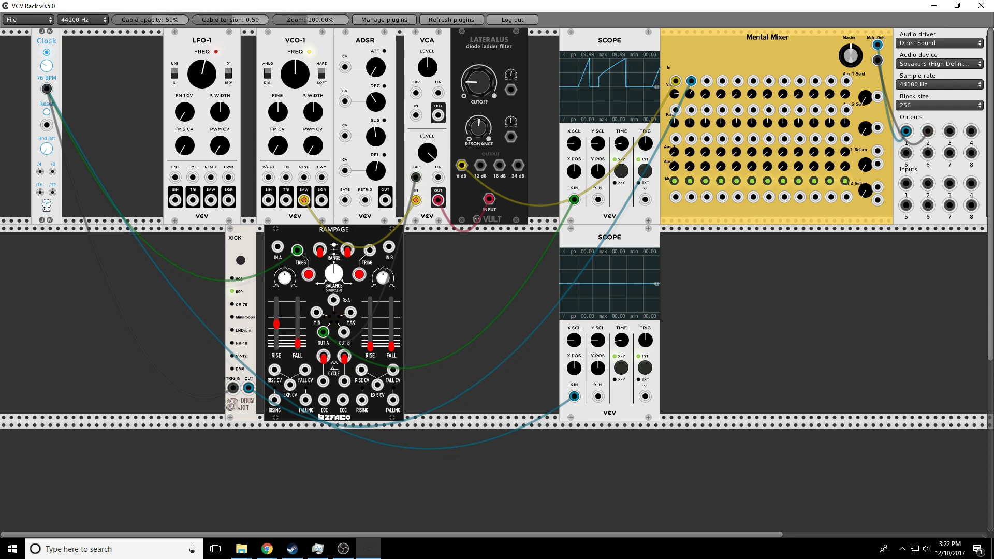
# Change the Rampage A fall time, adjust the VCA level, and delete the ADSR
pyautogui.moveTo(297, 343); pyautogui.dragTo(297, 321)
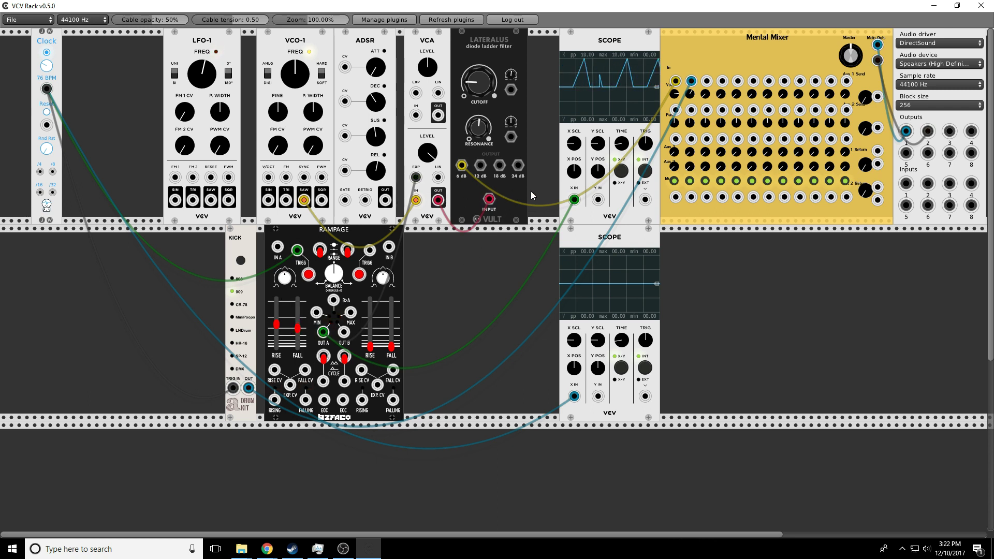
pyautogui.moveTo(425, 159); pyautogui.dragTo(425, 156)
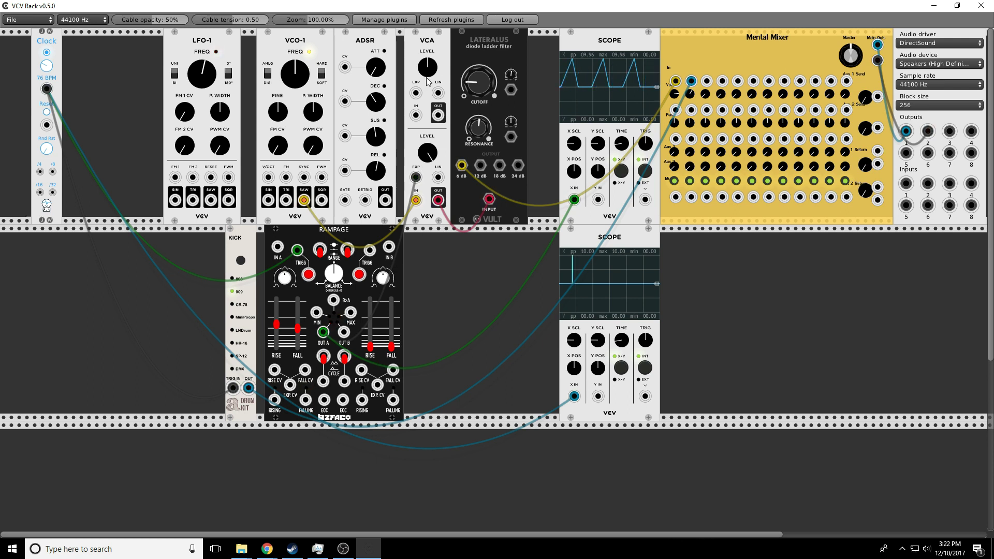
pyautogui.rightClick(353, 45)
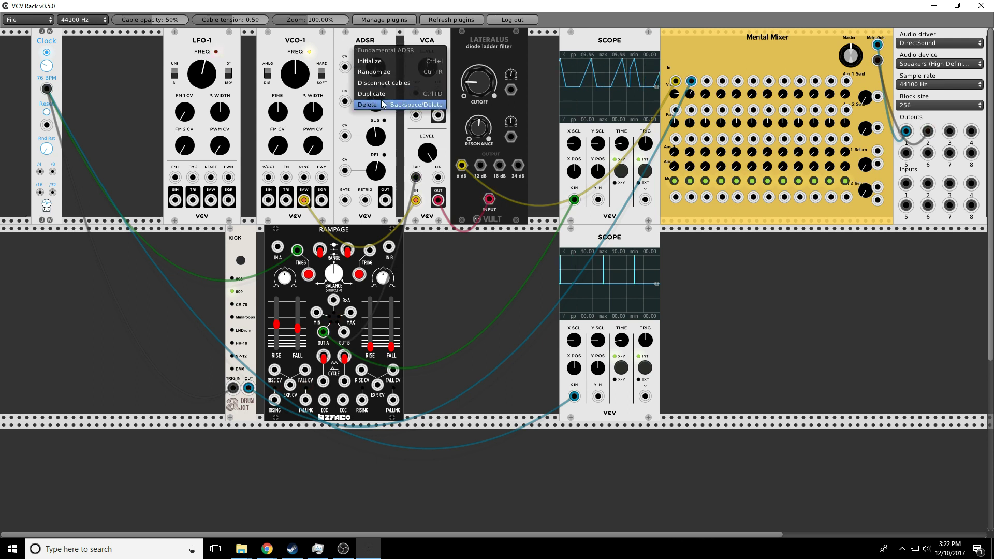
pyautogui.click(381, 102)
# Add a Befaco Dual Atenuverter between VCO saw and VCA input, then slide LFO-1 and VCO-1 left
pyautogui.rightClick(365, 58)
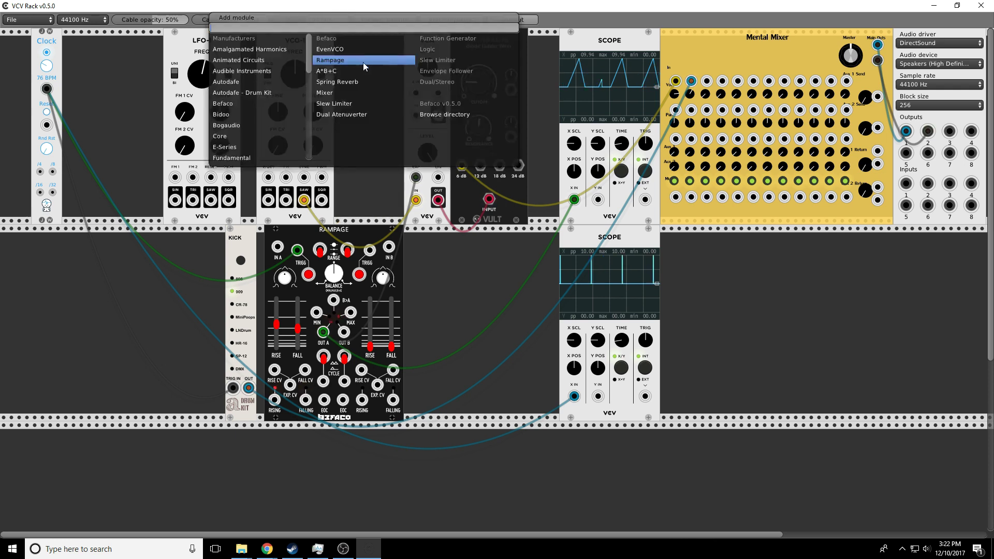
pyautogui.click(341, 115)
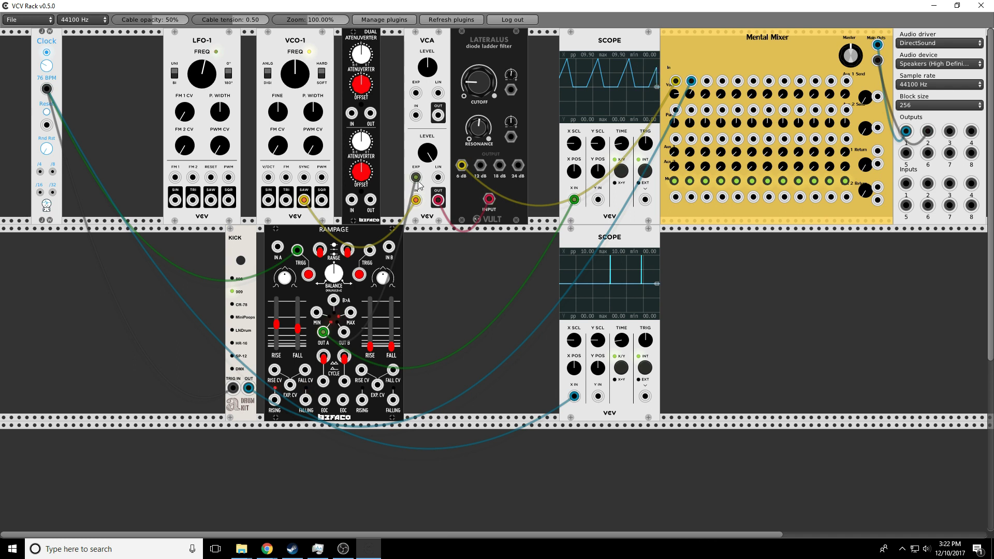
pyautogui.moveTo(415, 199)
pyautogui.mouseDown()
pyautogui.moveTo(328, 220)
pyautogui.moveTo(351, 200)
pyautogui.moveTo(416, 199)
pyautogui.mouseUp()
pyautogui.moveTo(361, 141); pyautogui.dragTo(361, 124)
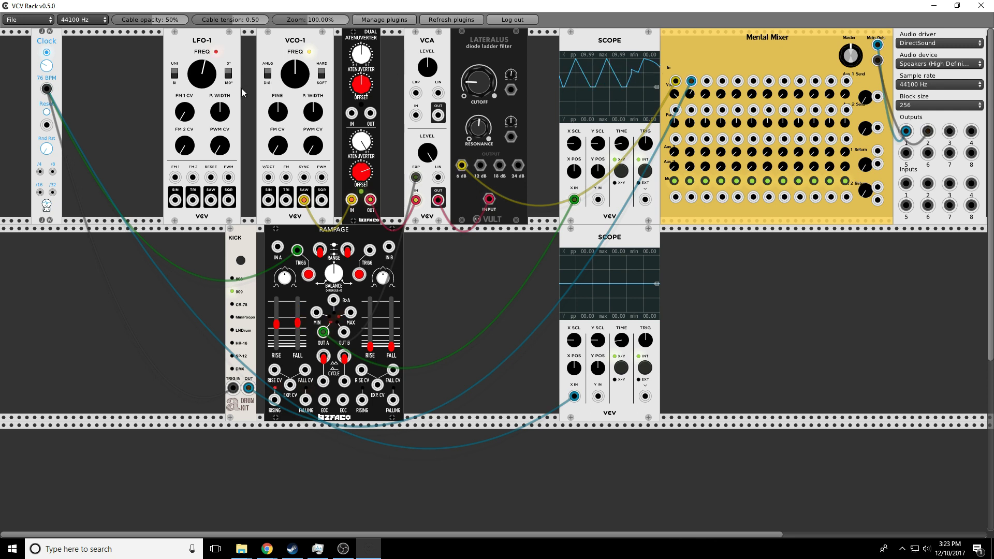
pyautogui.moveTo(211, 42); pyautogui.dragTo(157, 42)
pyautogui.moveTo(280, 42); pyautogui.dragTo(209, 42)
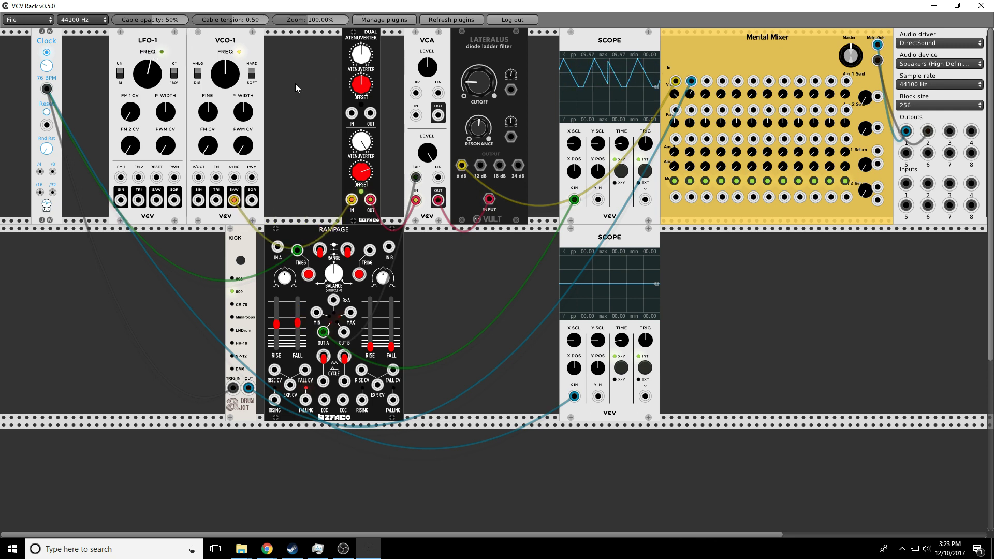
# Add a Fundamental ADSR between VCO-1 and the Dual Atenuverter, then change Rampage channel A's range
pyautogui.rightClick(296, 84)
pyautogui.click(190, 158)
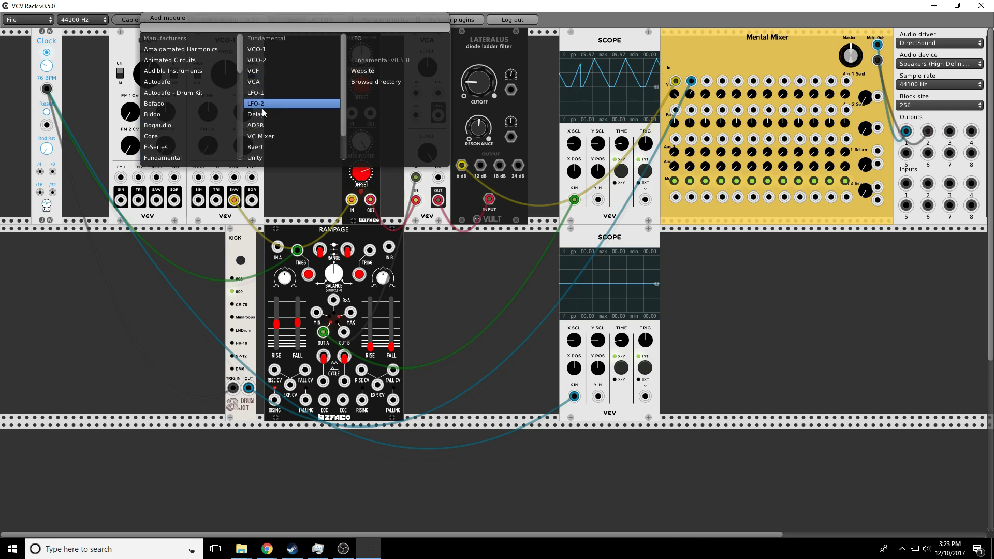
pyautogui.click(263, 126)
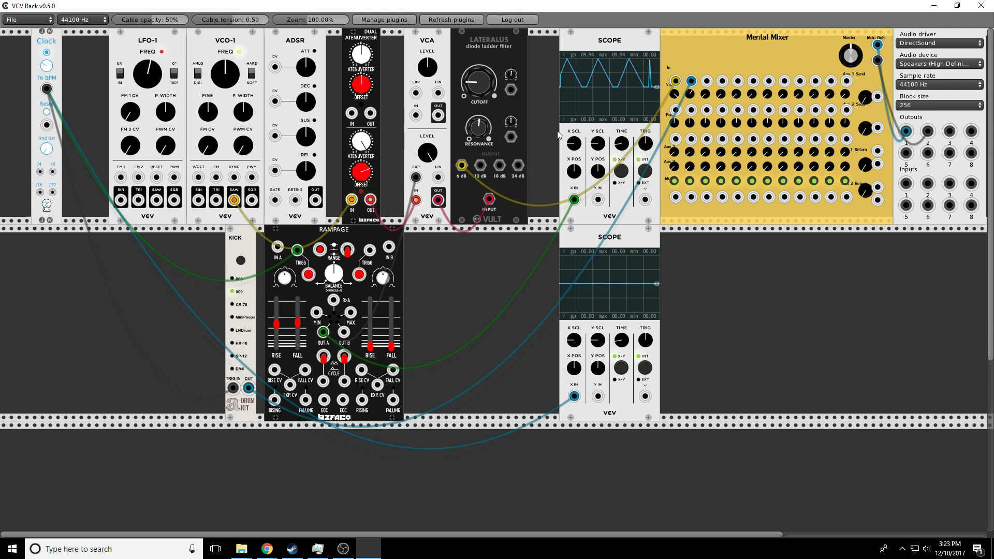
pyautogui.click(319, 249)
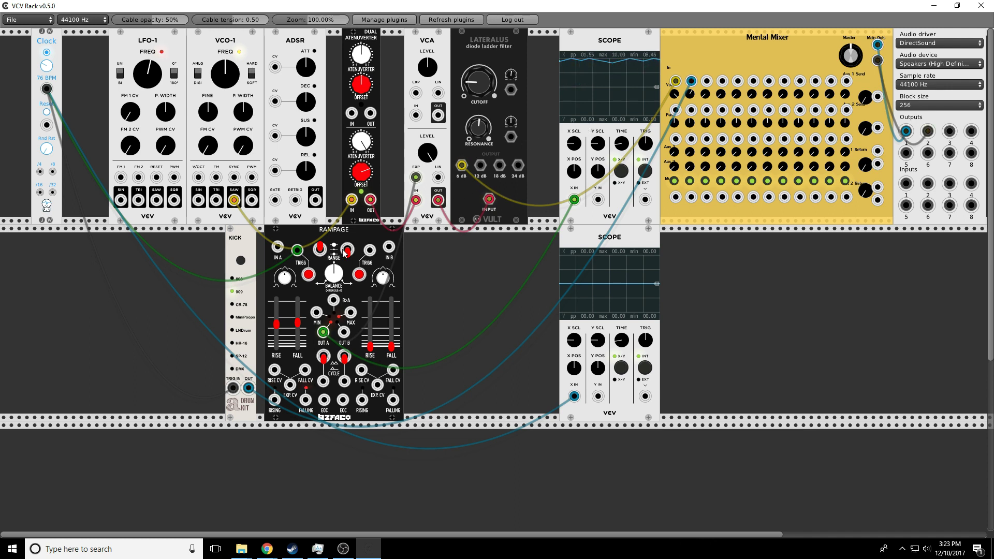
# Switch Rampage channel A's range again and turn its cycling off so it fires only on triggers
pyautogui.click(321, 251)
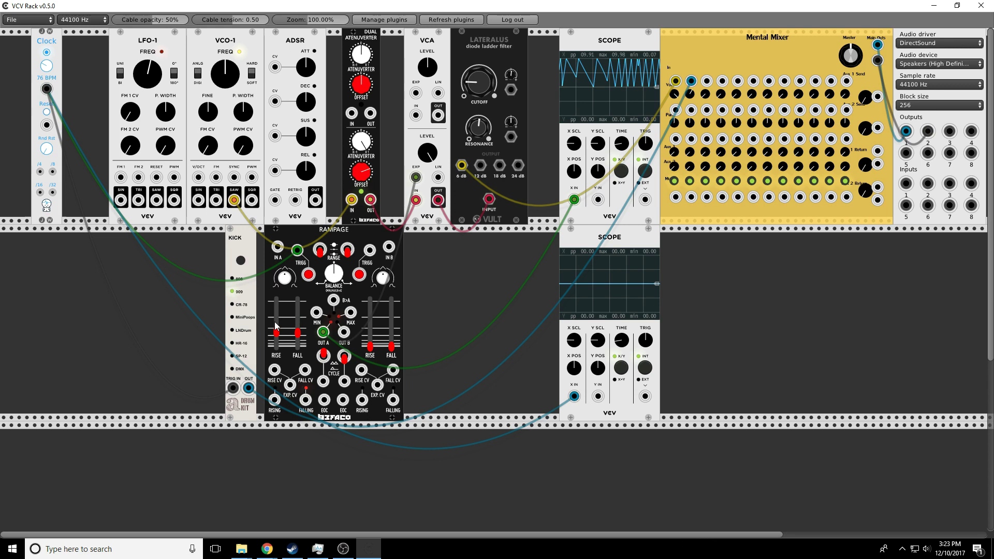
pyautogui.click(323, 356)
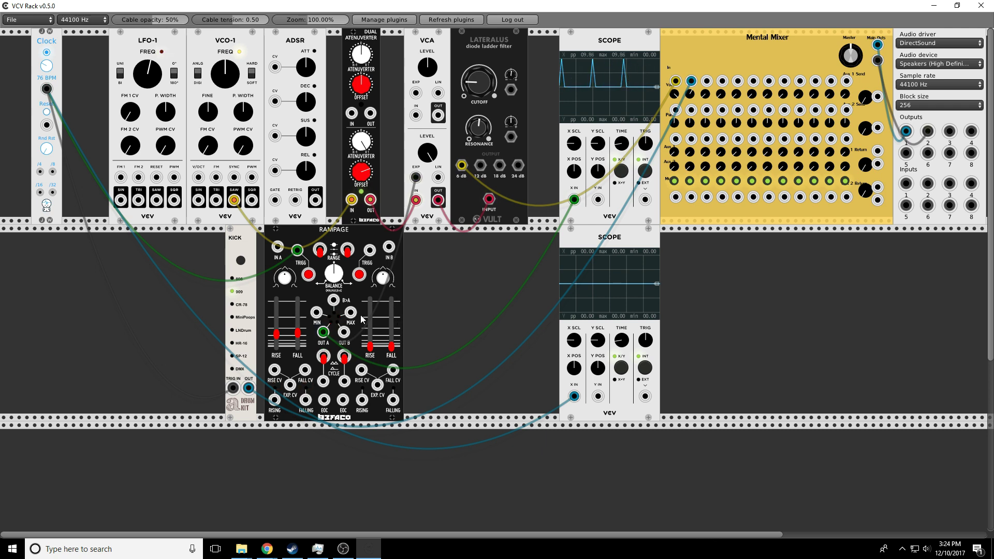
# Nudge Rampage channel A's fall time, then raise the Lateralus filter cutoff
pyautogui.moveTo(300, 312); pyautogui.dragTo(300, 312)
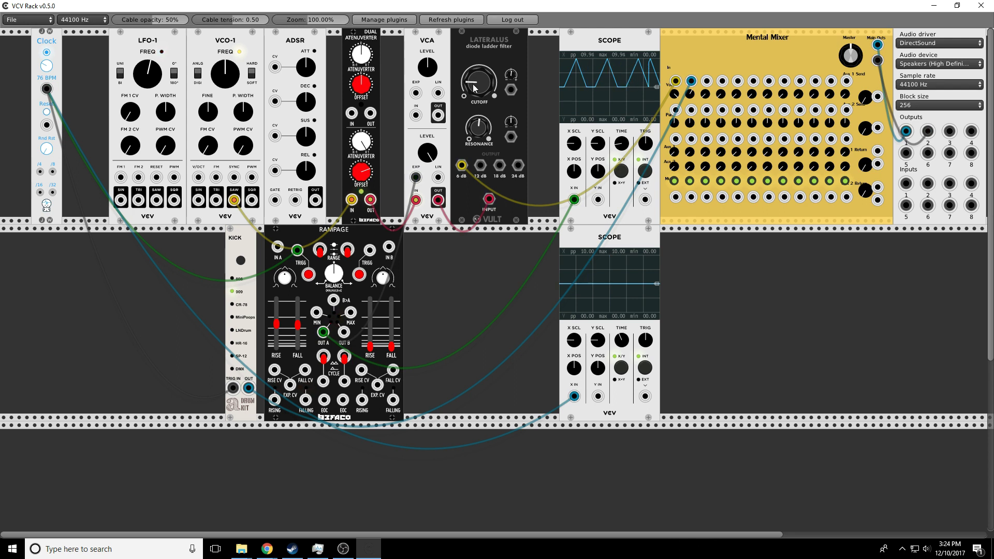
pyautogui.moveTo(473, 84)
pyautogui.mouseDown()
pyautogui.moveTo(473, 64)
pyautogui.moveTo(473, 76)
pyautogui.mouseUp()
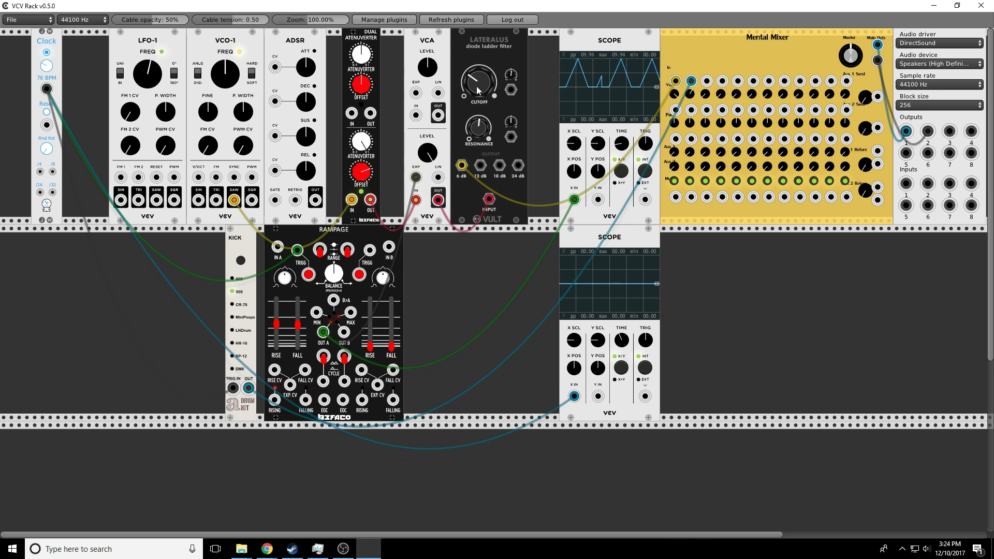
# Bring the Lateralus cutoff knob back down toward about 9 o'clock
pyautogui.moveTo(477, 90); pyautogui.dragTo(477, 100)
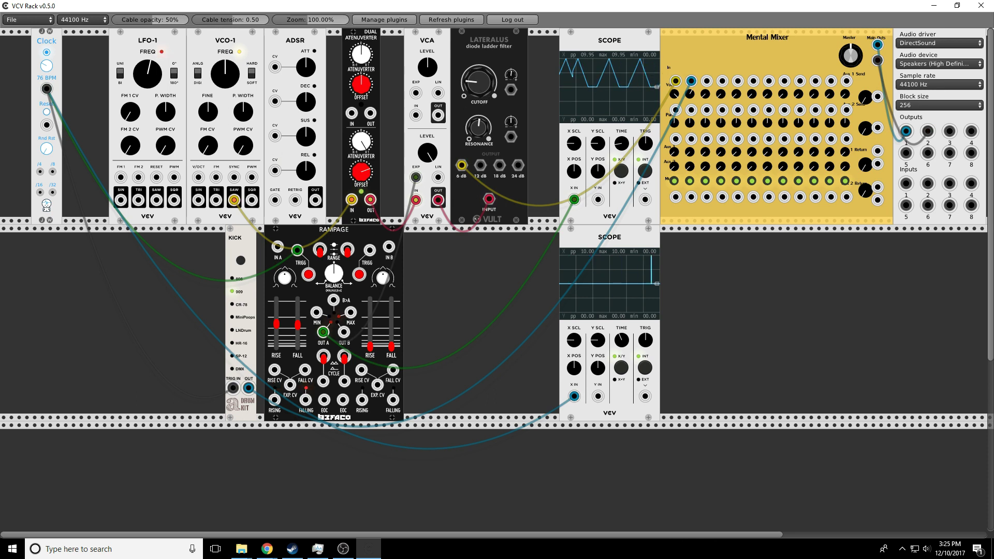